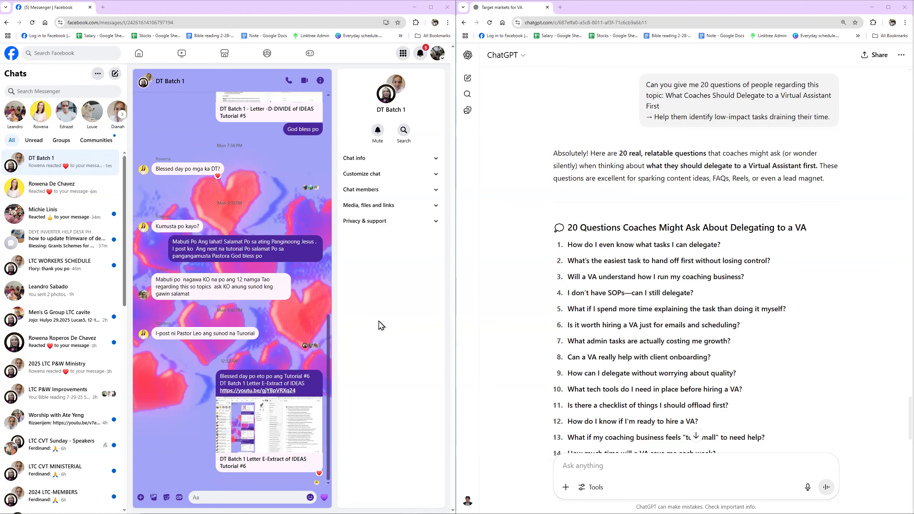
Step: Review the 12 coaching subtopics, the prompt wording and the 20 delegation questions in the ChatGPT conversation
scroll(569, 293, "up", 2)
scroll(570, 294, "up", 4)
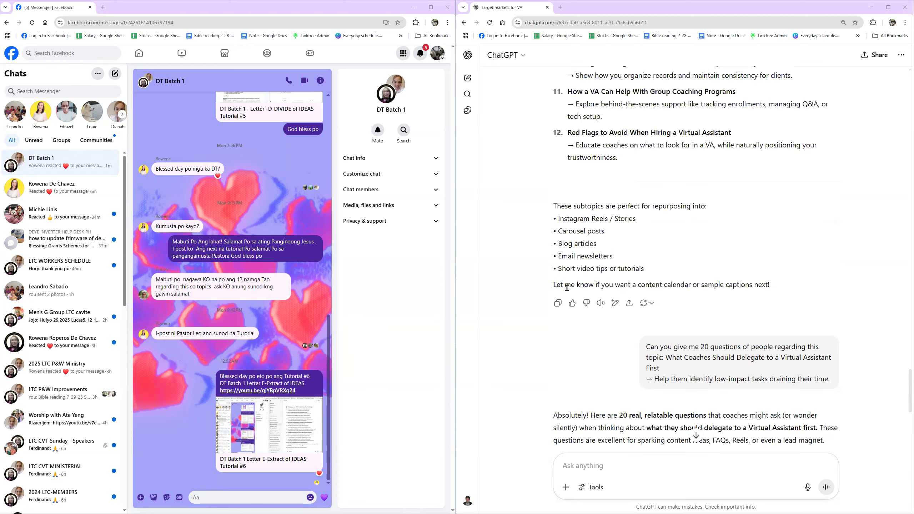
scroll(566, 288, "up", 6)
scroll(567, 291, "up", 3)
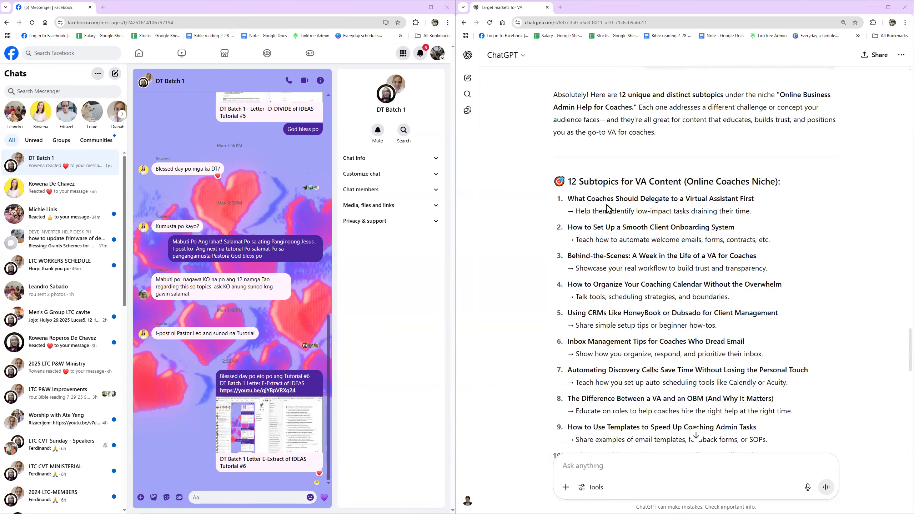
scroll(608, 209, "down", 9)
scroll(608, 209, "down", 3)
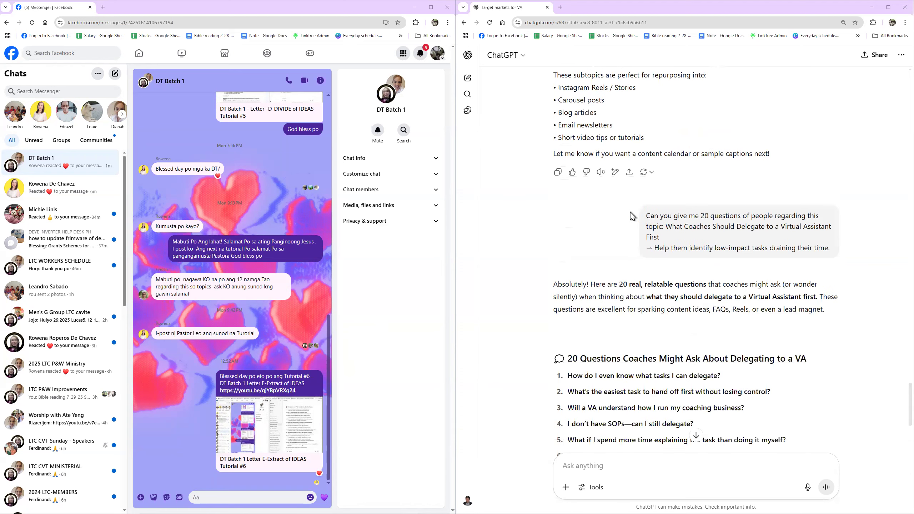
left_click_drag(645, 216, 665, 226)
scroll(658, 212, "up", 5)
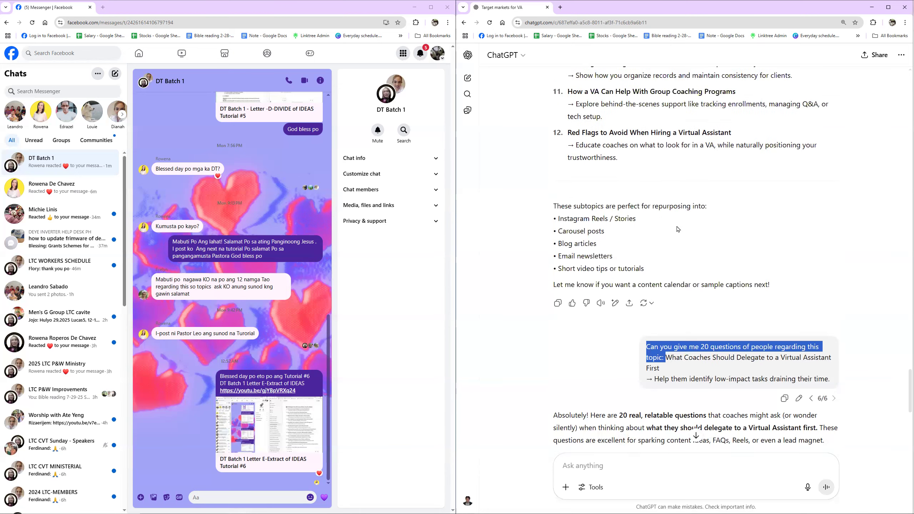
scroll(658, 208, "up", 11)
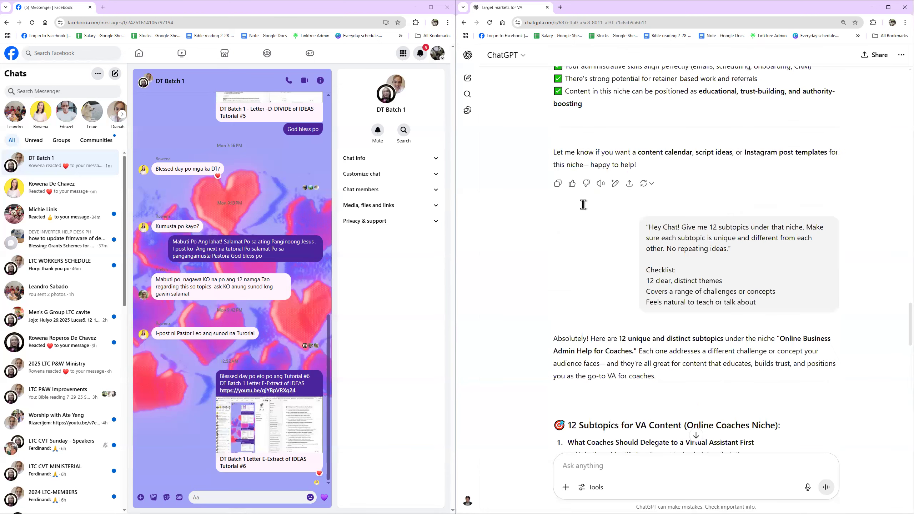
scroll(576, 204, "down", 6)
scroll(647, 248, "down", 6)
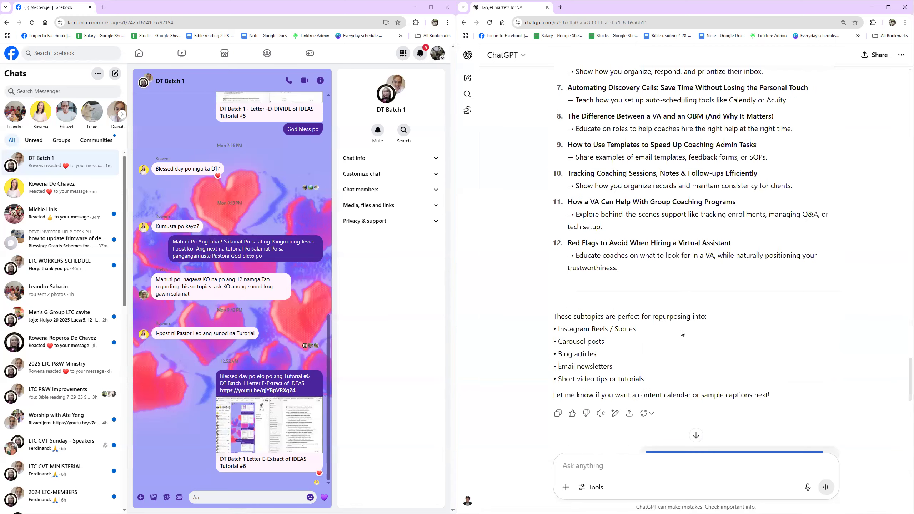
scroll(684, 335, "down", 8)
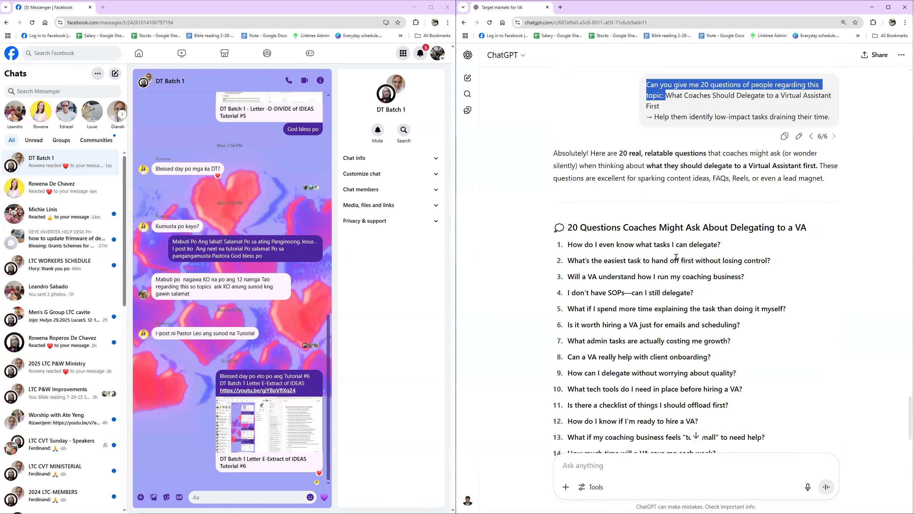
left_click(751, 270)
scroll(751, 270, "down", 4)
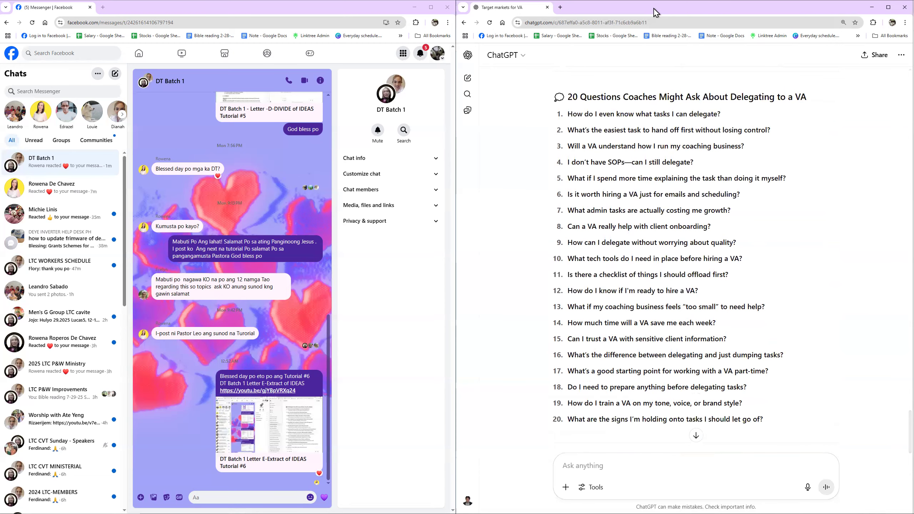
Step: Place the ChatGPT window beside the Google Drive window and bring up the Drive home page
left_click_drag(654, 9, 197, 7)
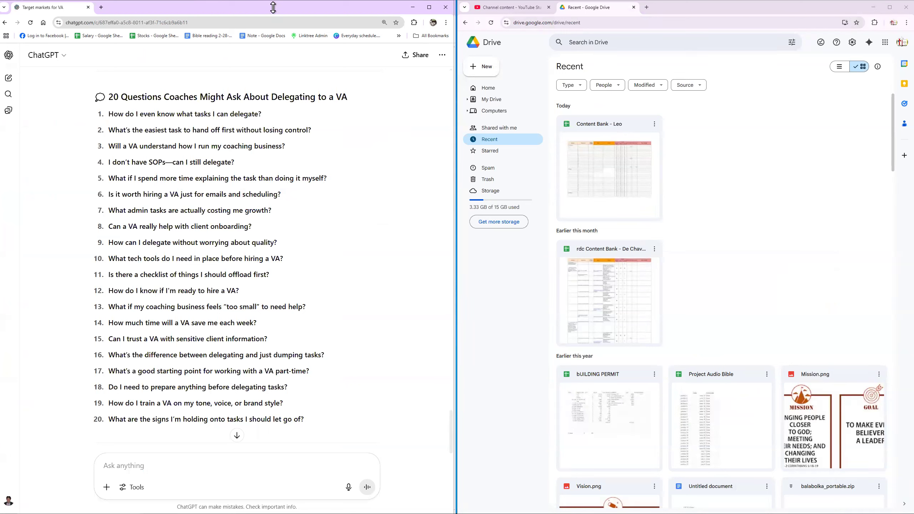
left_click(490, 48)
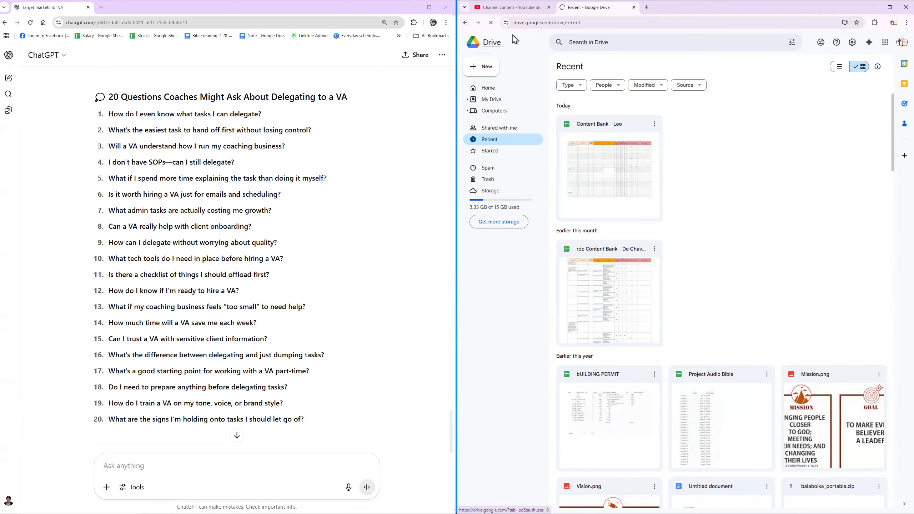
left_click(646, 7)
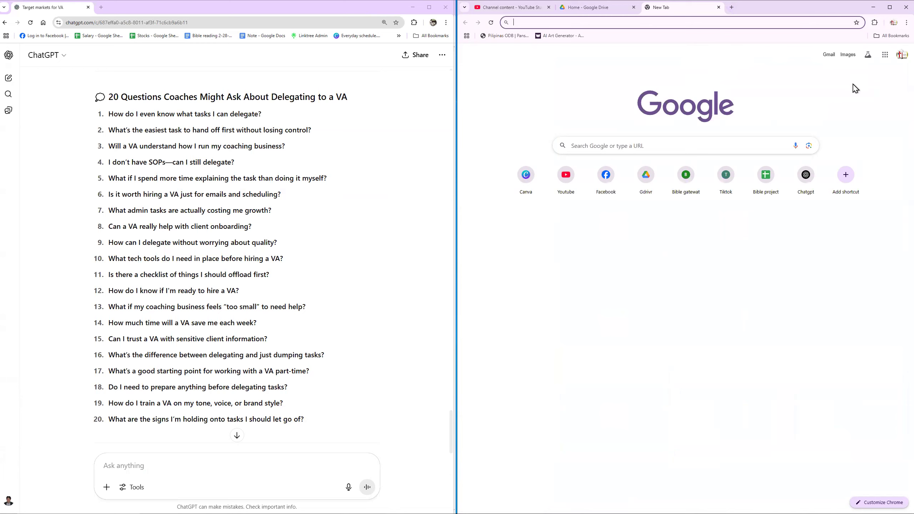
left_click(885, 57)
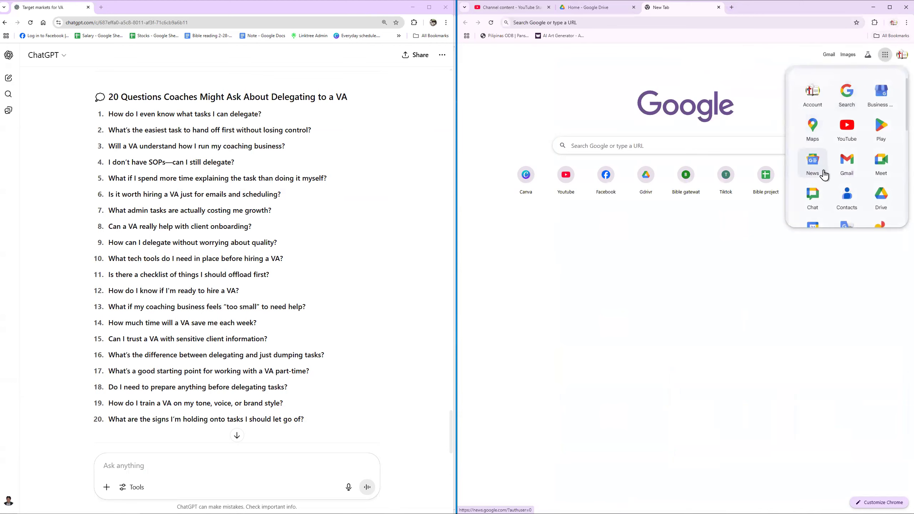
left_click(882, 196)
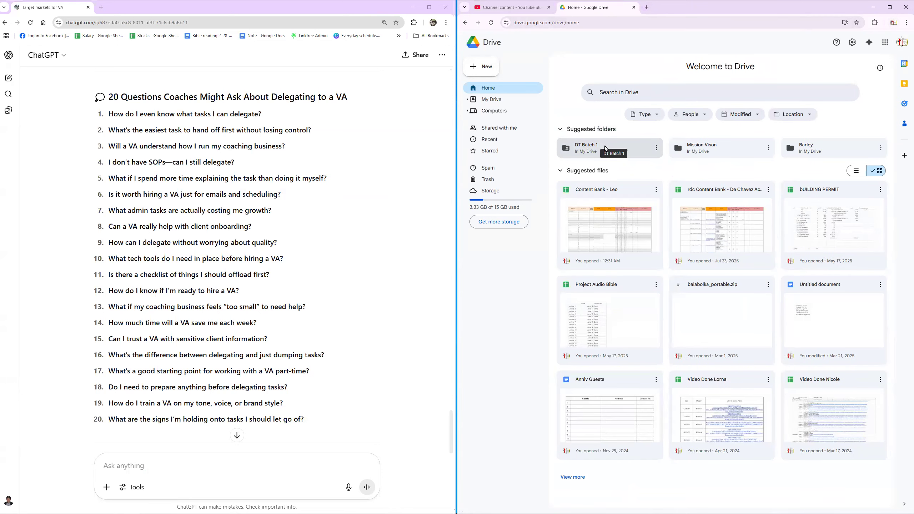
Step: Look into the DT Batch 1 folder, return, and open today's Content Bank spreadsheet from Drive's recent files
double_click(591, 147)
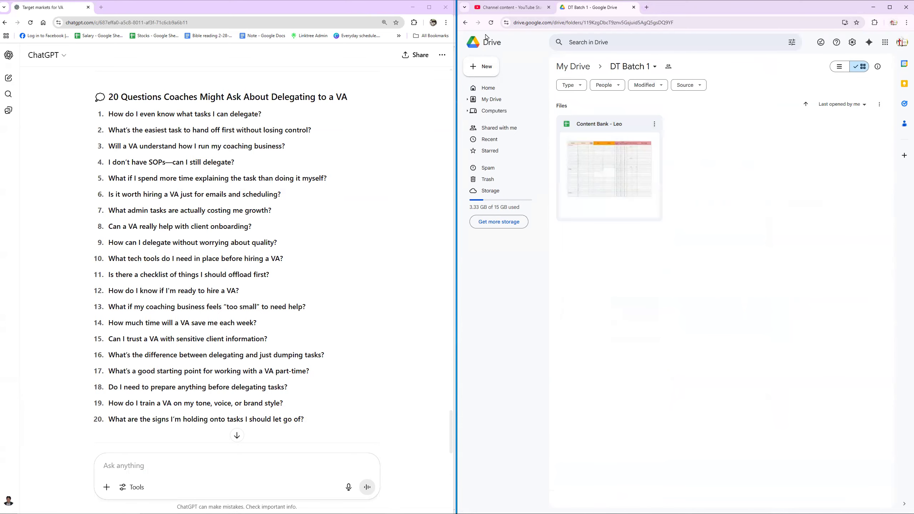
left_click(465, 23)
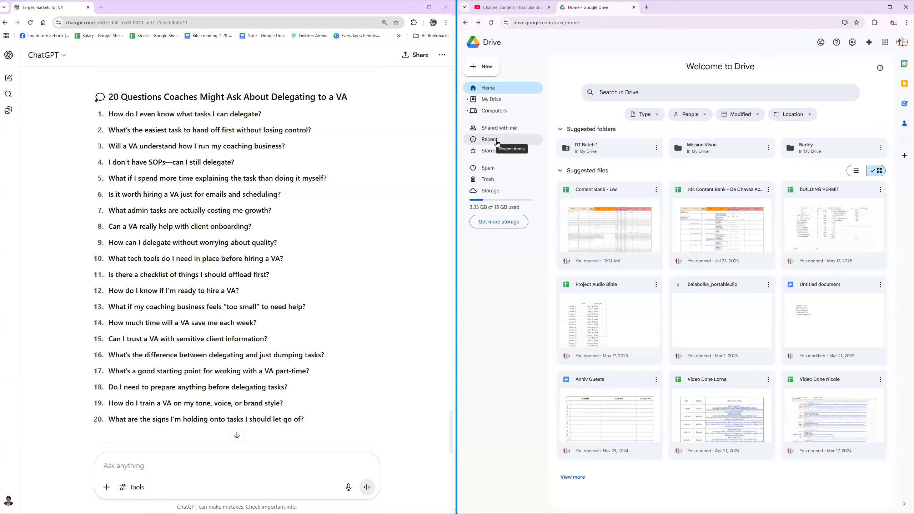
left_click(504, 141)
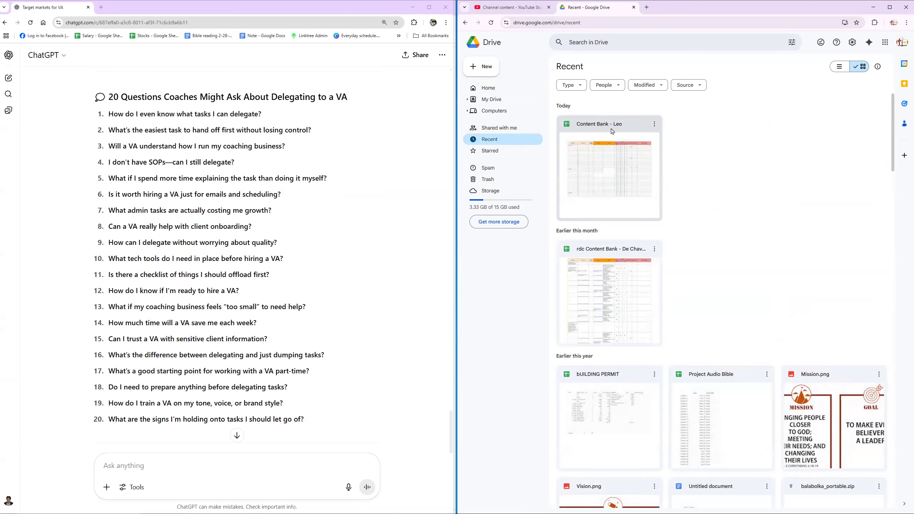
left_click(612, 132)
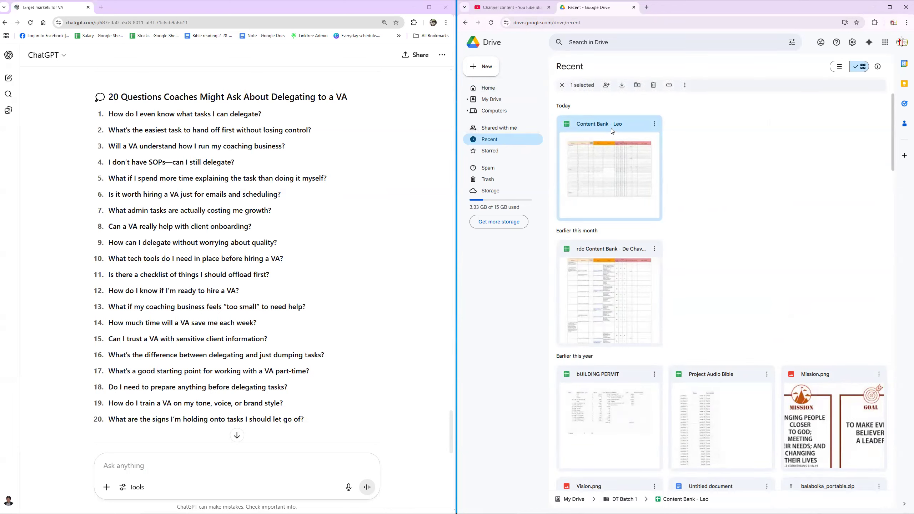
double_click(625, 148)
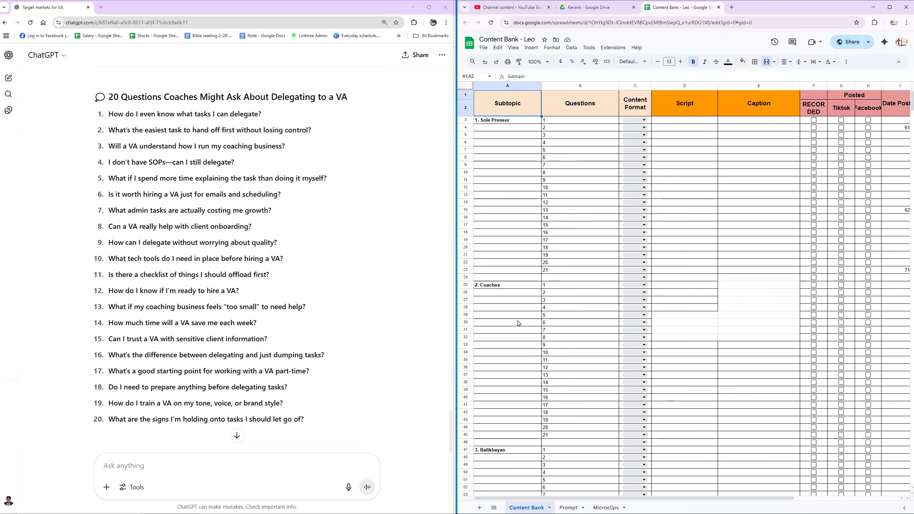
Step: Remove the names "Coaches" and "Balikbayan" from subtopics 2 and 3 in A25 and A47, leaving only the numbers
double_click(509, 286)
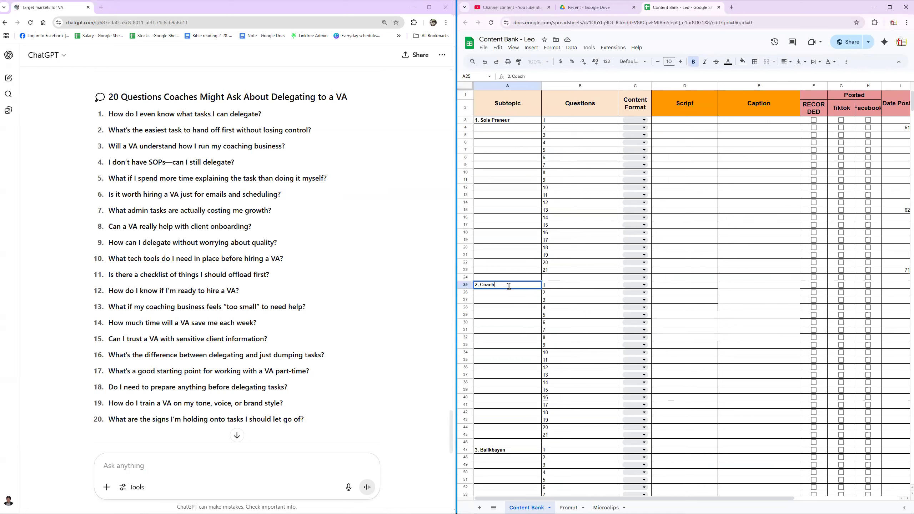
triple_click(511, 449)
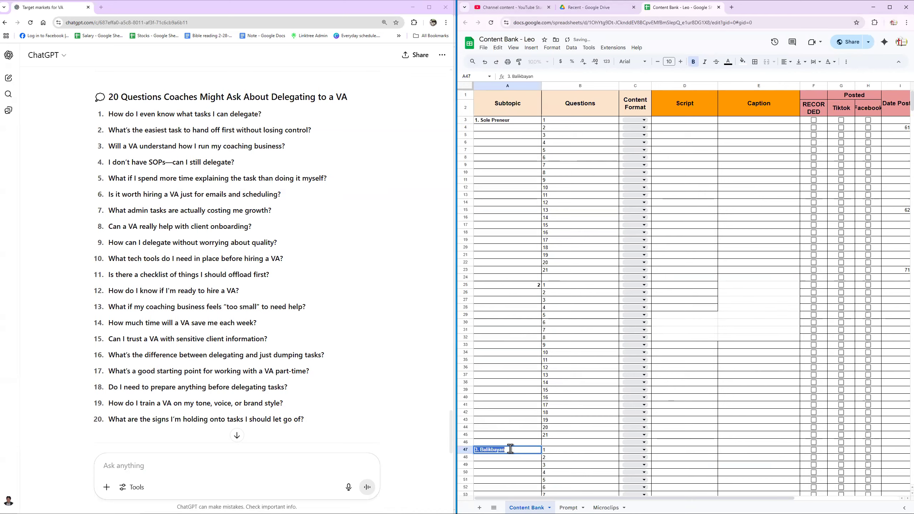
key("Escape")
key("BackSpace")
key("BackSpace")
Step: Remove "Sole Preneur" from the first subtopic in A3, leaving only "1."
double_click(518, 119)
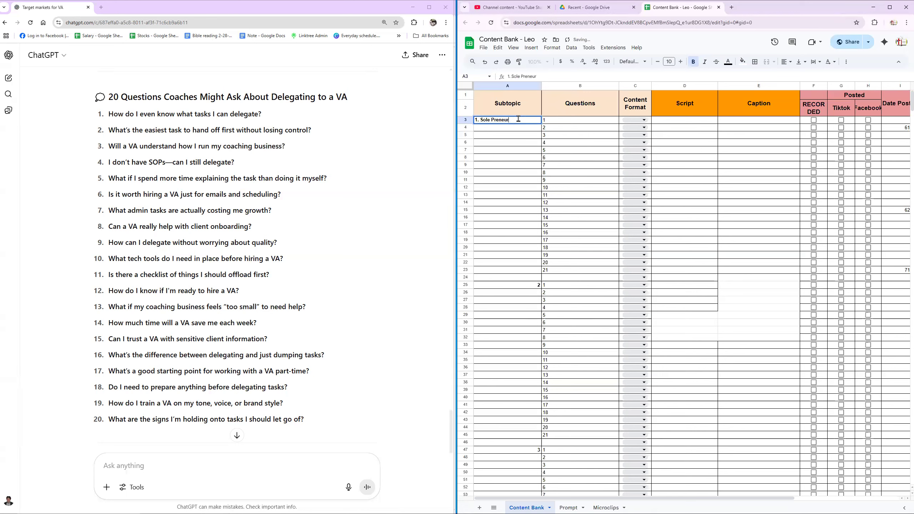
key("BackSpace")
key("BackSpace")
key("BackSpace")
key("BackSpace")
key("BackSpace")
key("BackSpace")
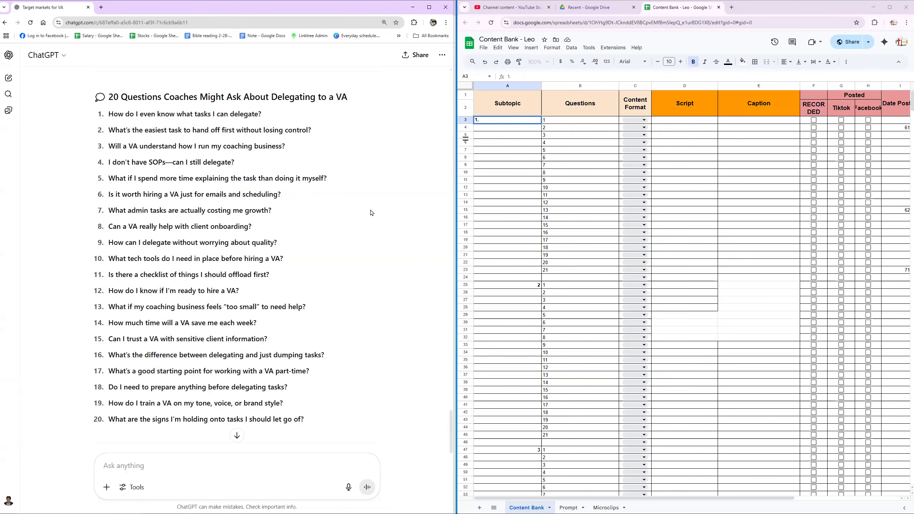
Step: Copy ChatGPT's first subtopic, "What Coaches Should Delegate to a Virtual Assistant First", with its description into A3 after the number
scroll(371, 212, "up", 15)
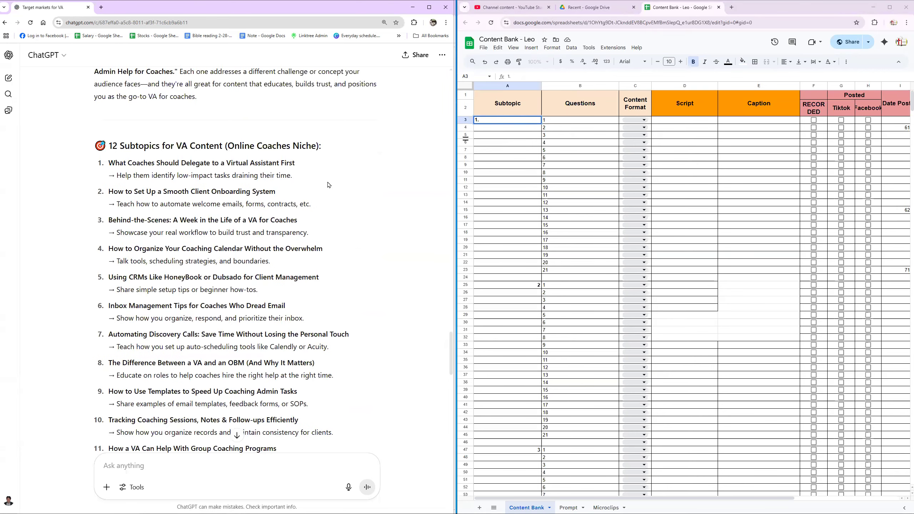
scroll(133, 197, "up", 1)
mouse_move(110, 198)
left_mouse_down()
mouse_move(303, 213)
mouse_move(109, 196)
left_mouse_up()
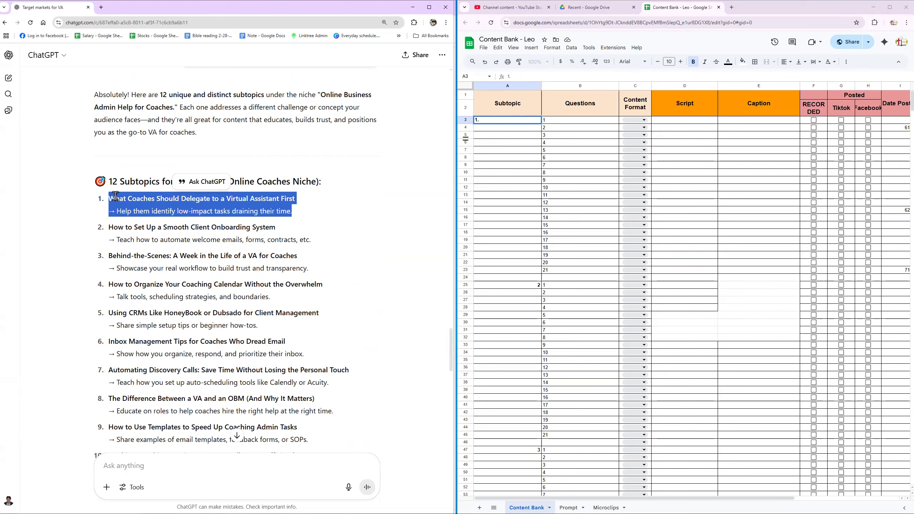
right_click(176, 208)
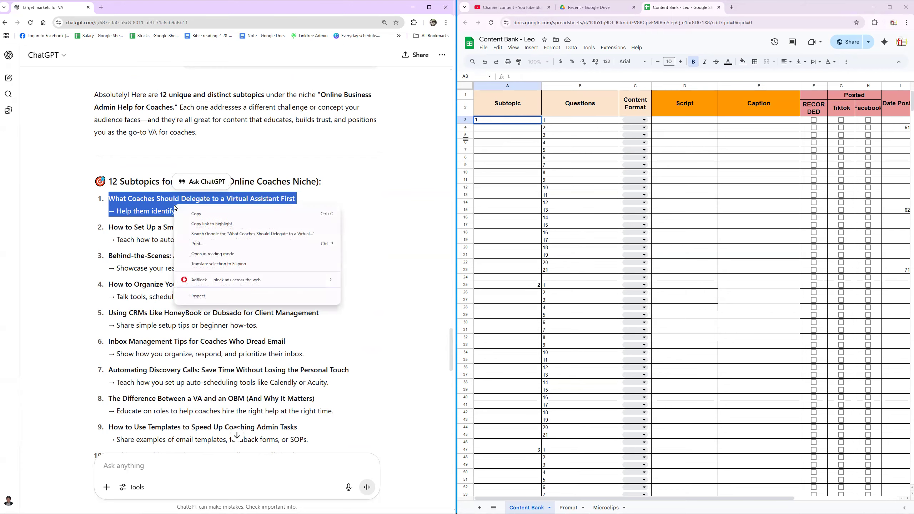
left_click(201, 214)
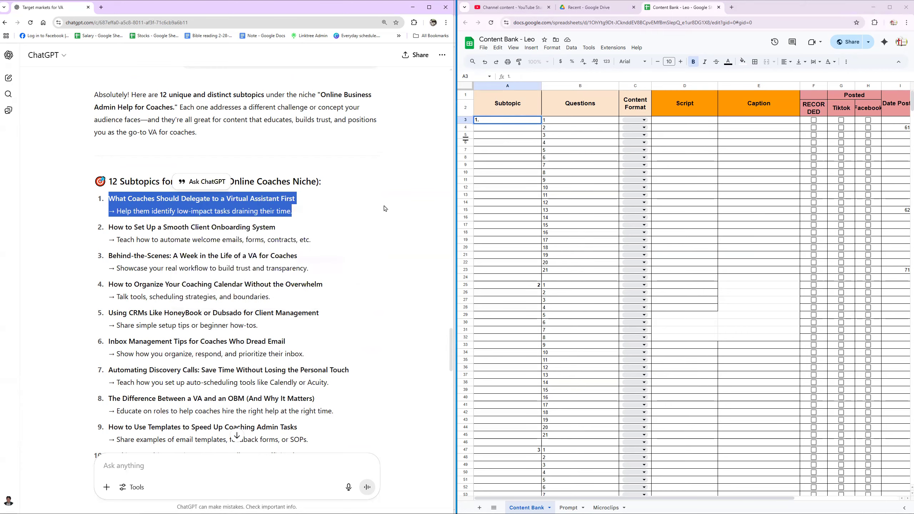
double_click(493, 120)
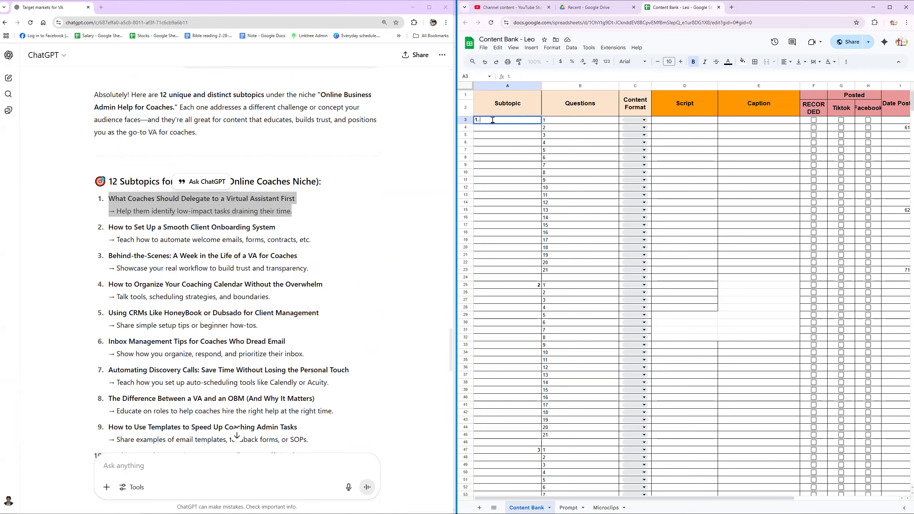
key("ctrl+v")
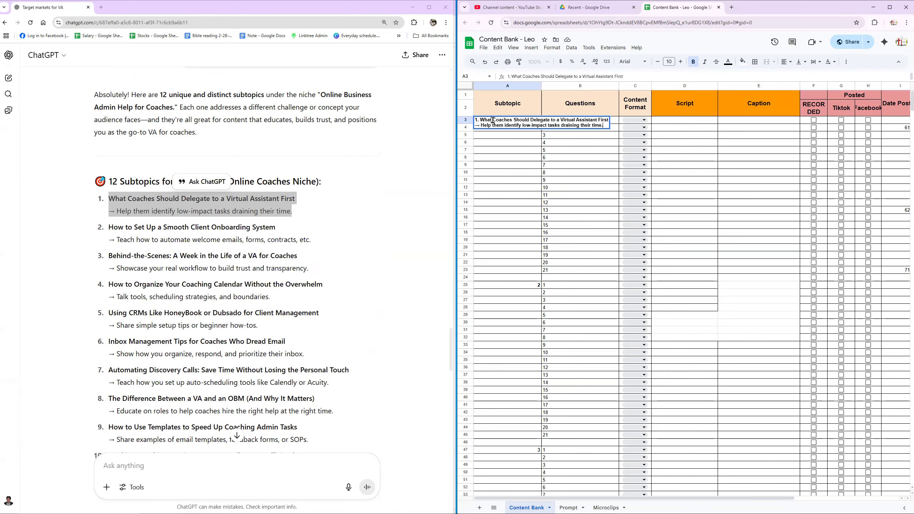
left_click(501, 150)
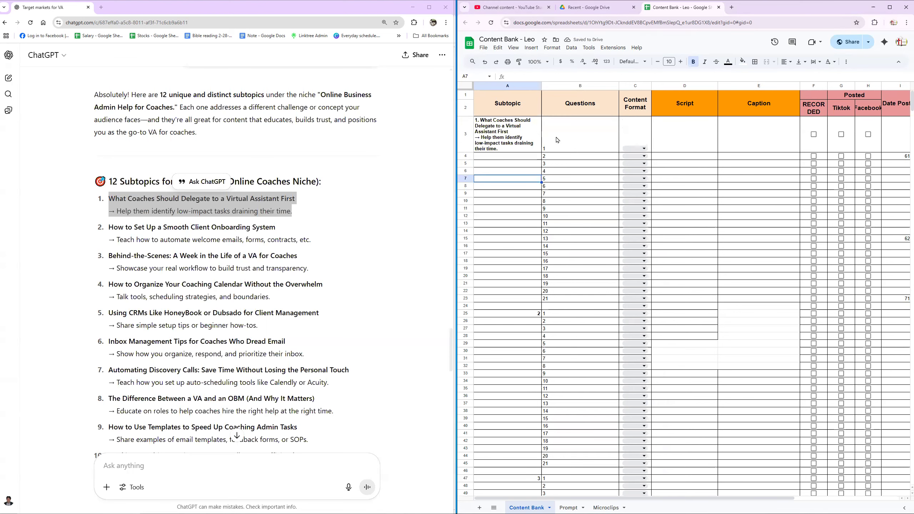
Step: Select and copy all 20 questions coaches might ask about delegating to a VA from ChatGPT's answer
scroll(366, 186, "down", 10)
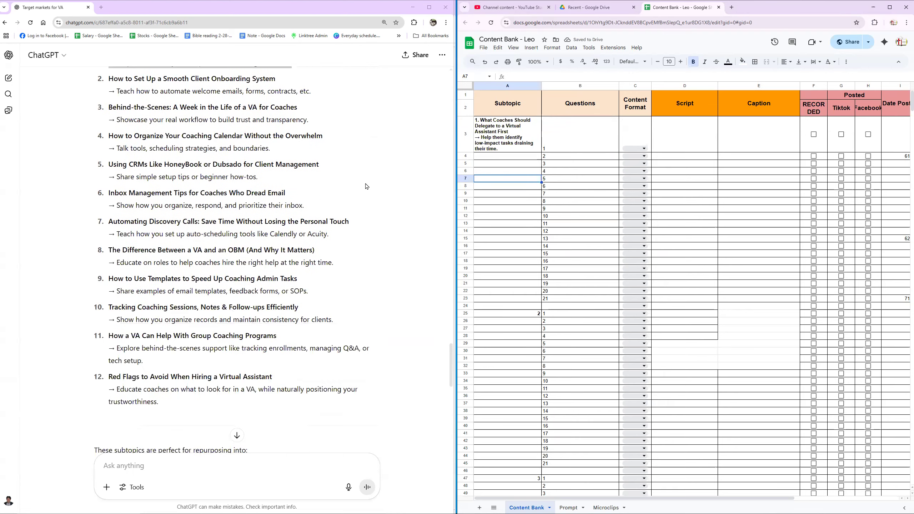
scroll(367, 186, "down", 3)
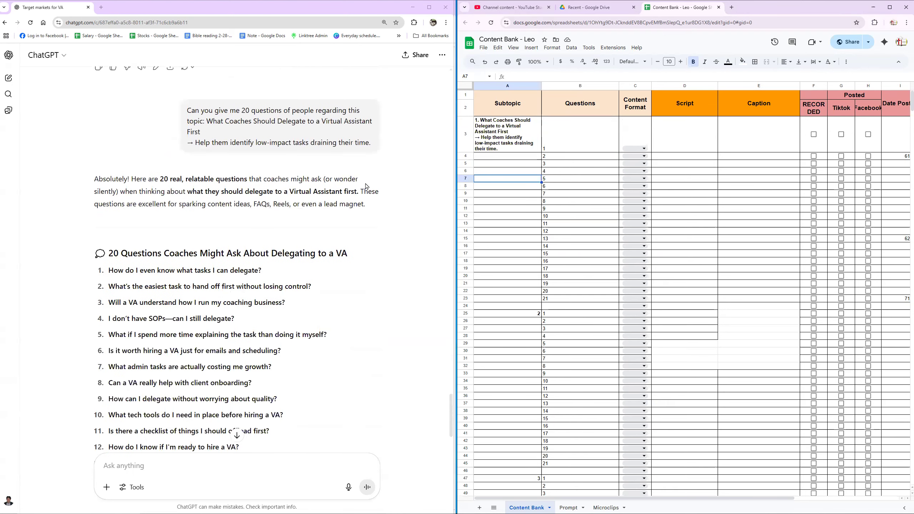
scroll(366, 186, "down", 3)
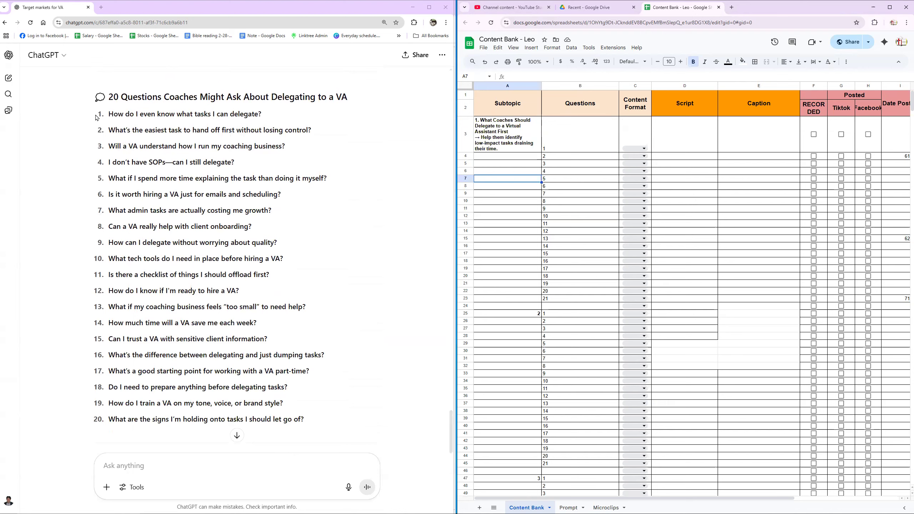
left_click_drag(107, 115, 318, 355)
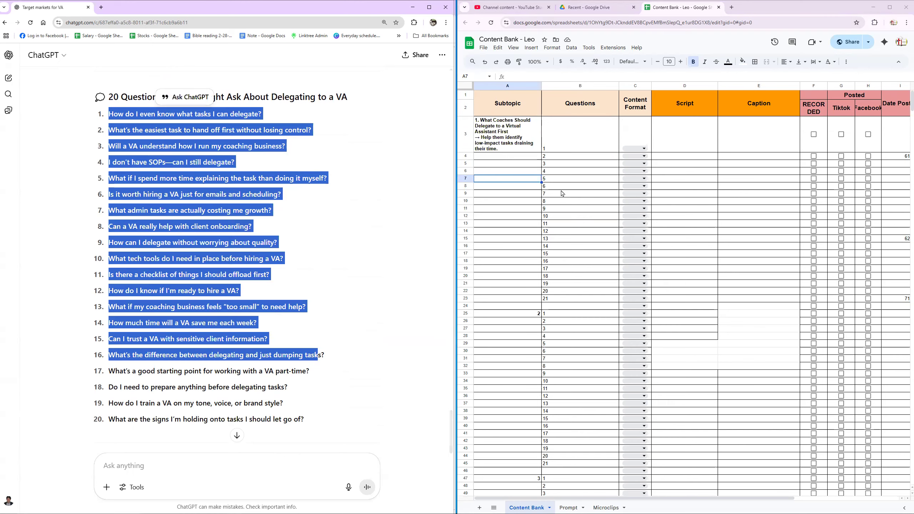
left_click(570, 147)
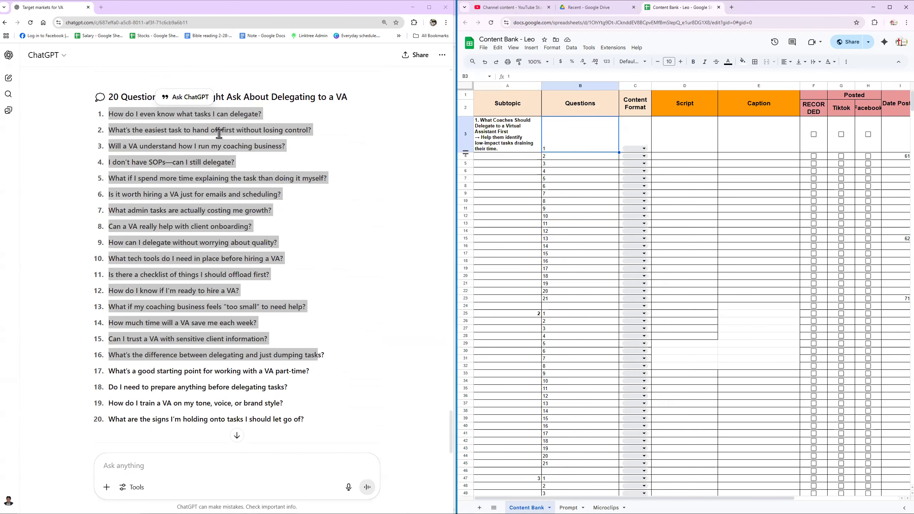
scroll(157, 310, "down", 5)
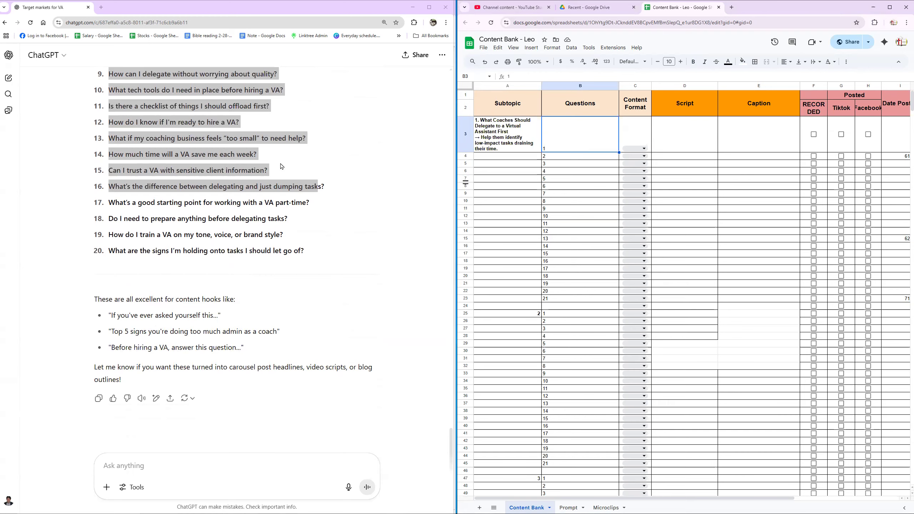
scroll(282, 167, "up", 3)
scroll(252, 158, "up", 4)
scroll(187, 148, "down", 4)
left_click(187, 137)
left_click_drag(108, 76, 261, 76)
left_click_drag(222, 182, 360, 382)
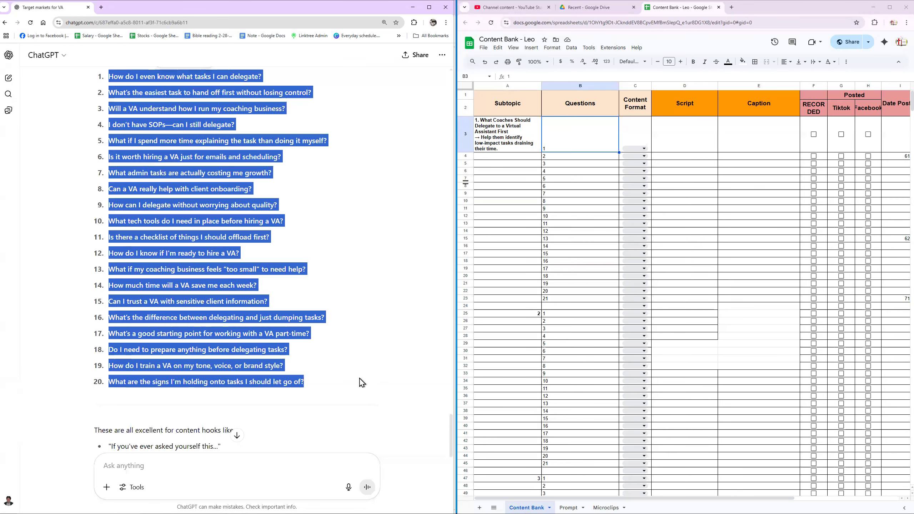
Step: Try to paste the whole question list into the Questions column from B3 downward, and undo the paste
left_click(566, 148)
double_click(568, 148)
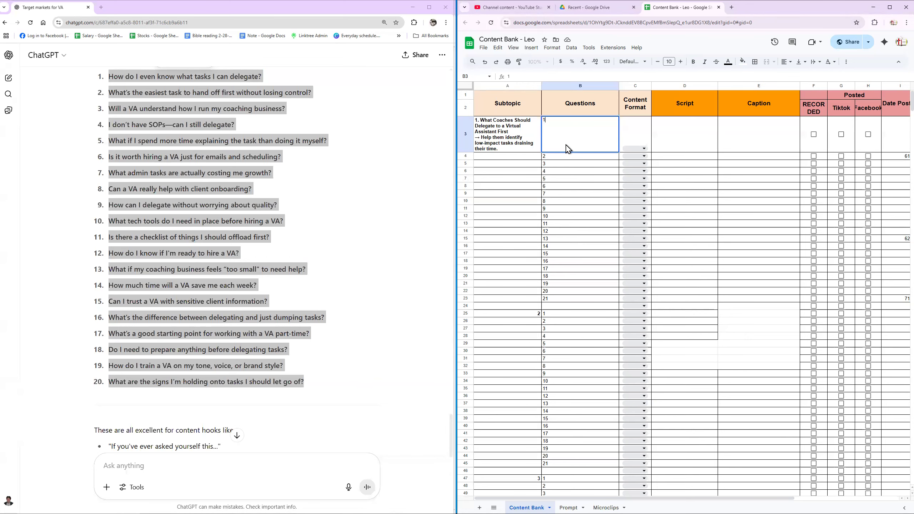
key("Escape")
key("ctrl+v")
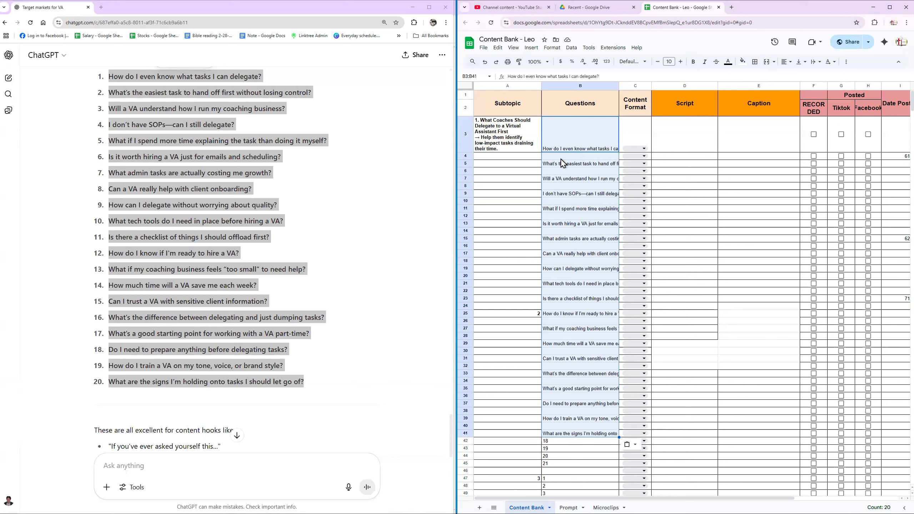
key("ctrl+z")
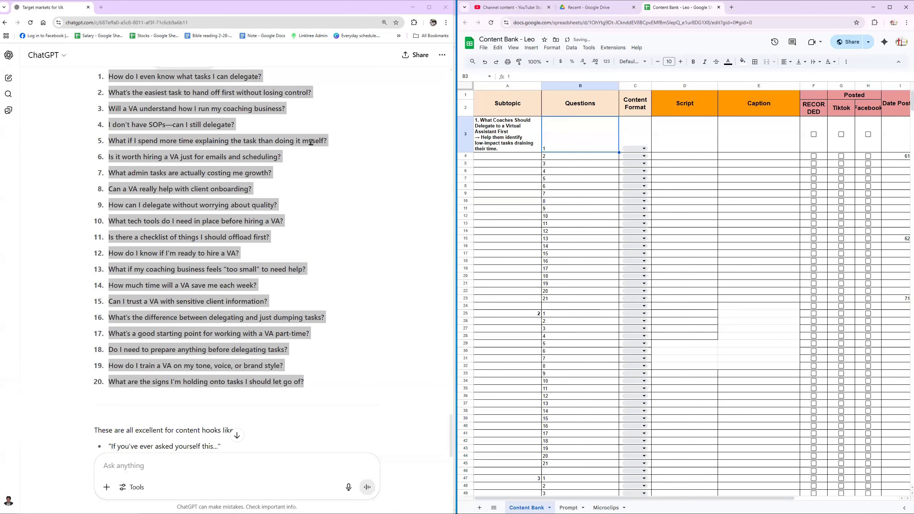
Step: Copy ChatGPT's first question, "How do I even know what tasks I can delegate?", into B3 after the number 1
left_click(248, 90)
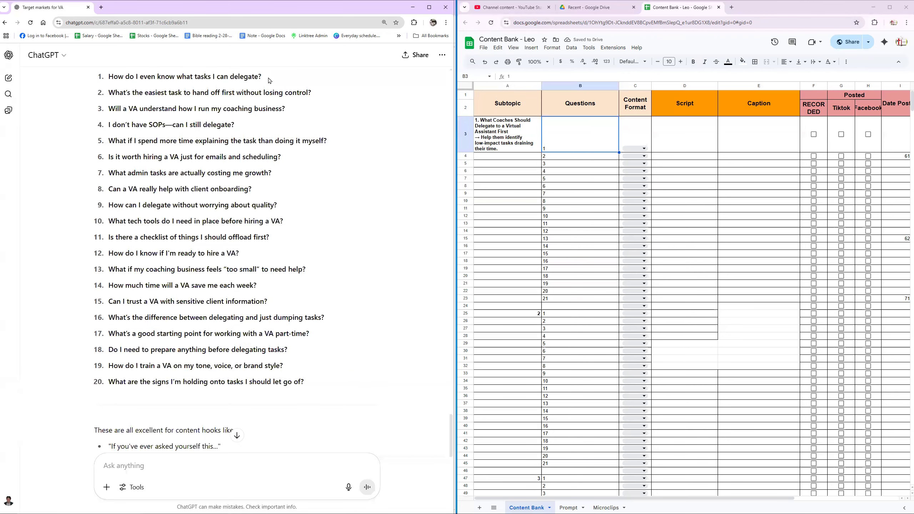
left_click_drag(269, 79, 86, 82)
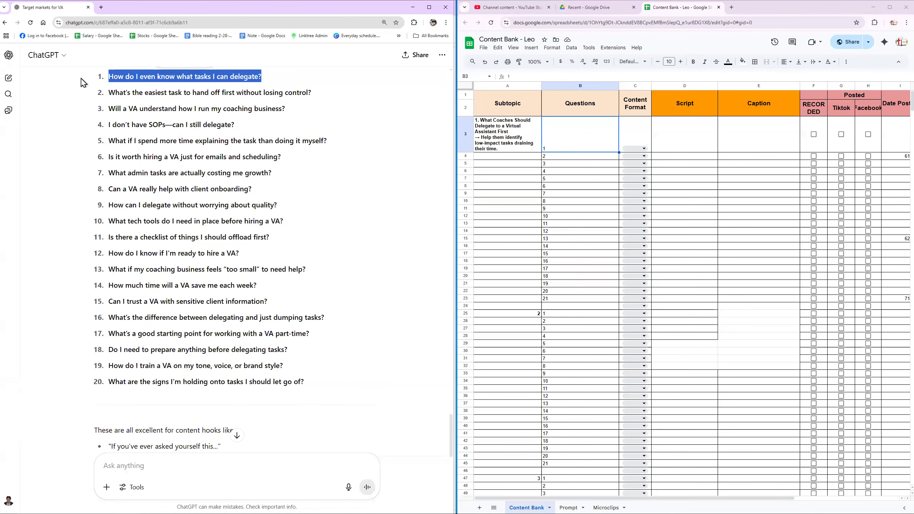
left_click(579, 142)
double_click(574, 144)
key("ctrl+v")
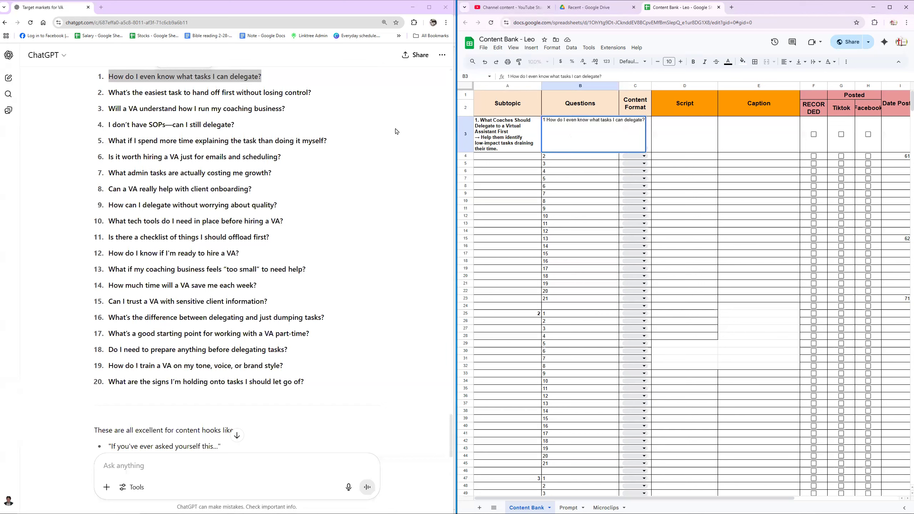
Step: Copy question 2, "What's the easiest task to hand off first without losing control?", into B4 after its number
left_click_drag(311, 93, 106, 96)
key("ctrl+c")
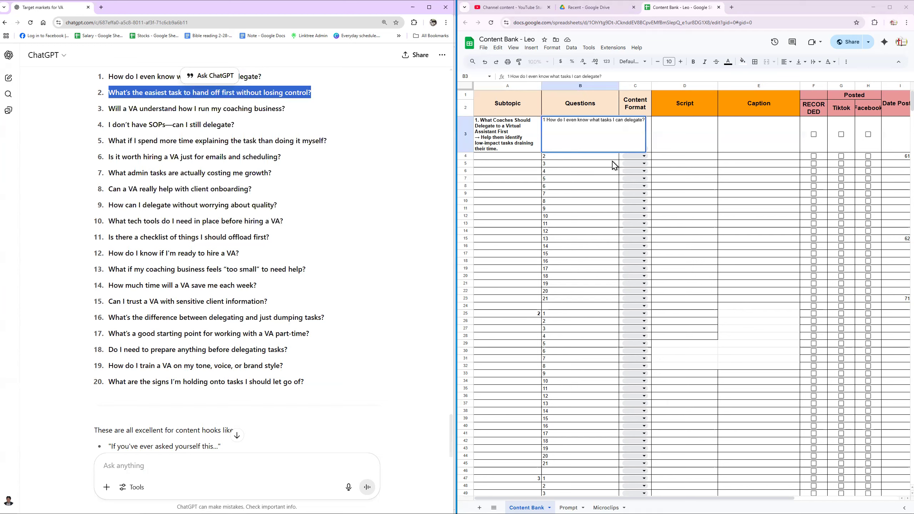
left_click(593, 159)
double_click(580, 157)
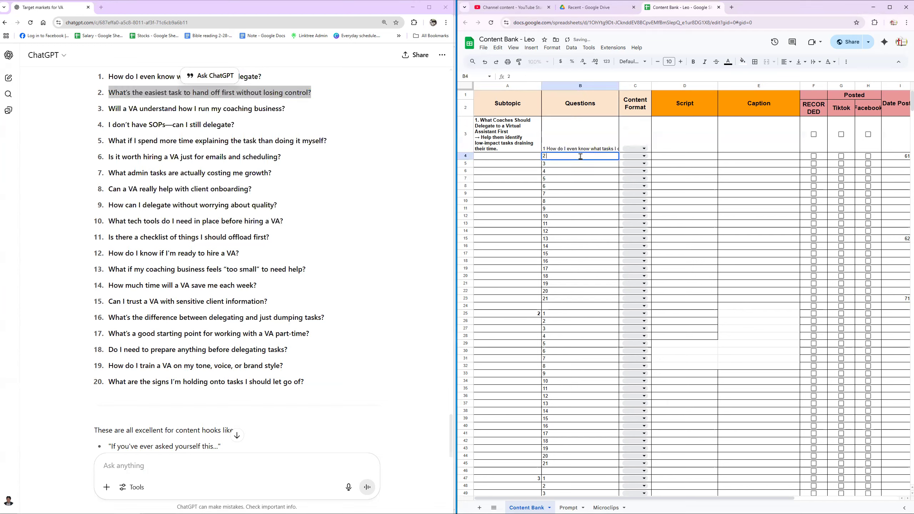
key("ctrl+v")
Step: Copy question 3, "Will a VA understand how I run my coaching business?", into B5 after its number
left_click_drag(286, 109, 95, 115)
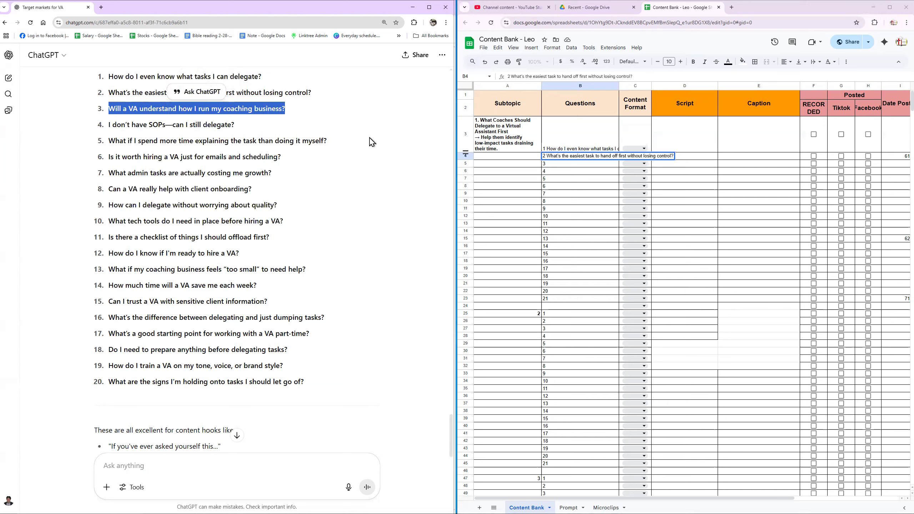
left_click(563, 160)
left_click(560, 166)
double_click(556, 162)
type("Will a VA understand how I run my coaching business?")
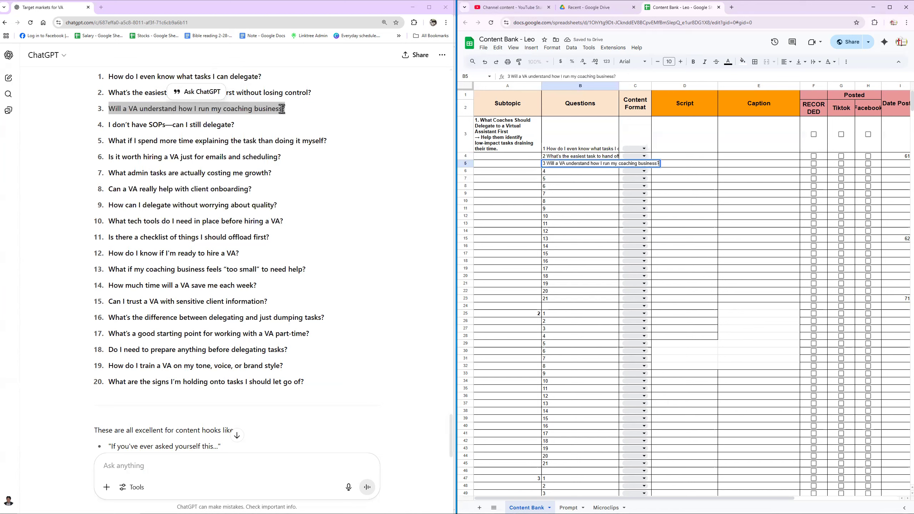
Step: Copy question 4, "I don't have SOPs—can I still delegate?", into B6 after its number
left_click(240, 127)
left_click_drag(240, 127, 112, 122)
key("ctrl+c")
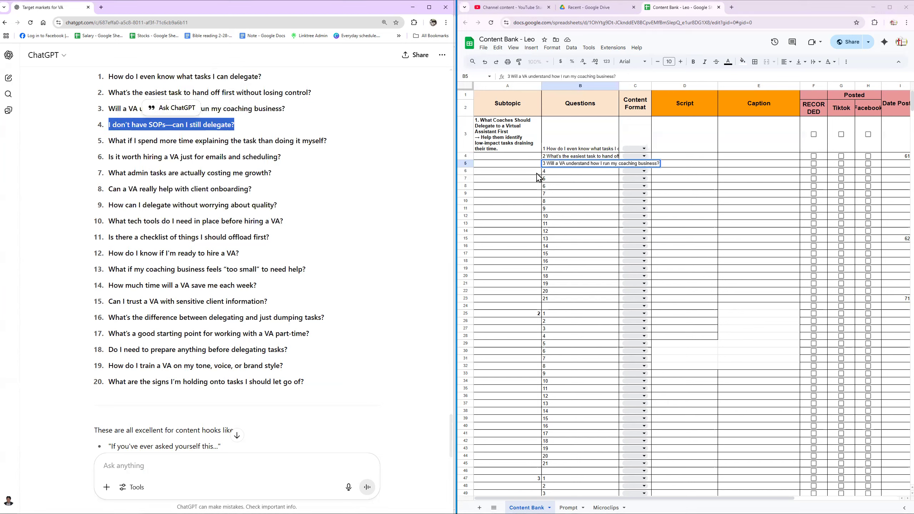
left_click(552, 170)
key("ctrl+v")
left_click(576, 193)
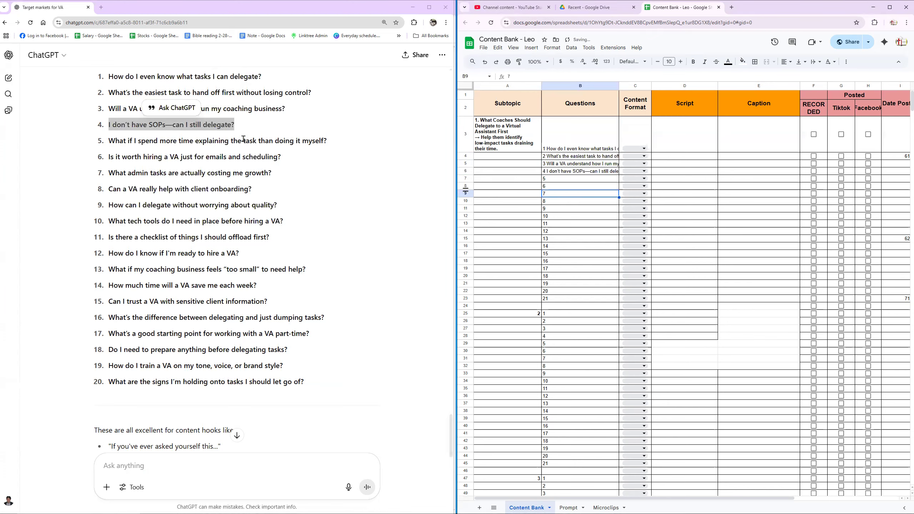
Step: Paste the copied text "I don't have SOPs—can I still delegate?" after the number 5 in B7
left_click_drag(334, 142, 108, 141)
left_click(108, 140)
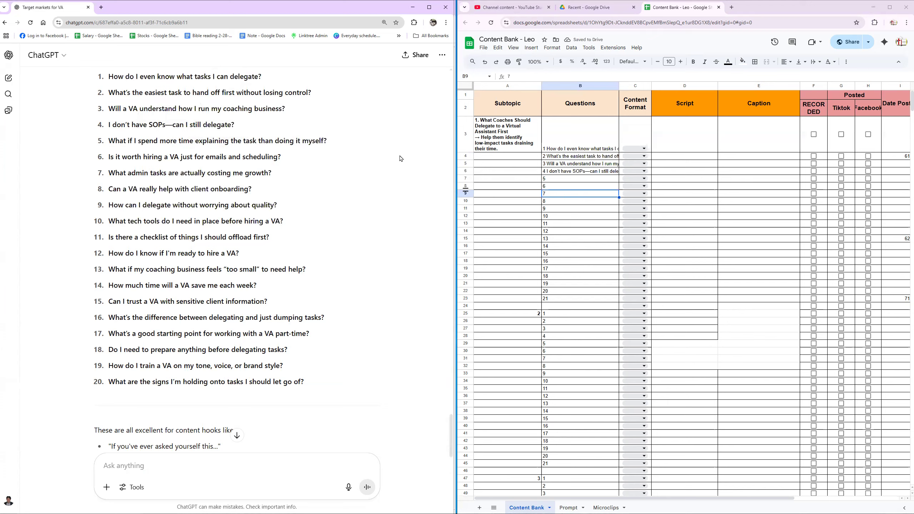
left_click(566, 178)
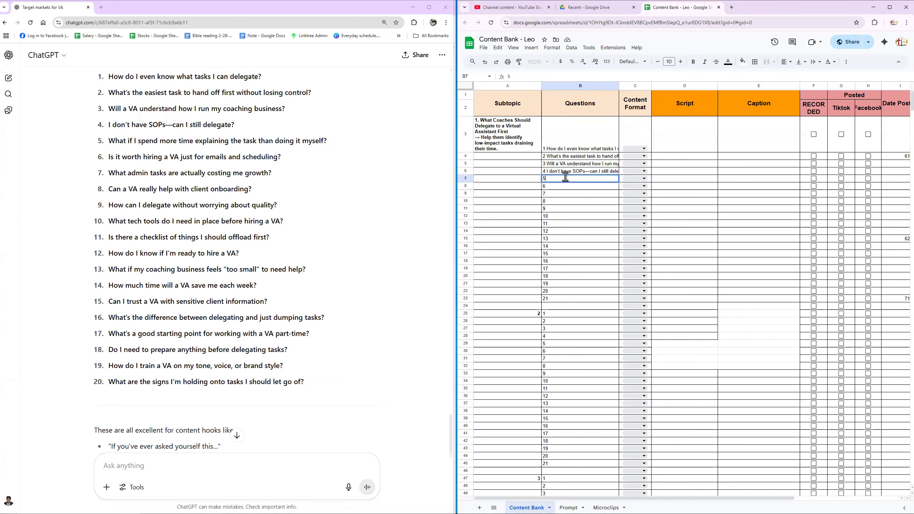
key("ctrl+v")
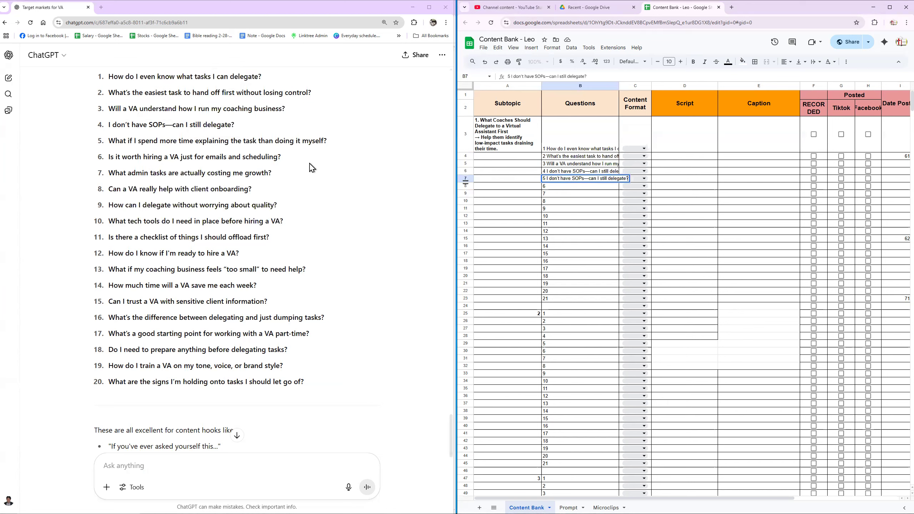
Step: Copy question 6, "Is it worth hiring a VA just for emails and scheduling?", into B8 after its number
left_click_drag(293, 157, 110, 153)
key("ctrl+c")
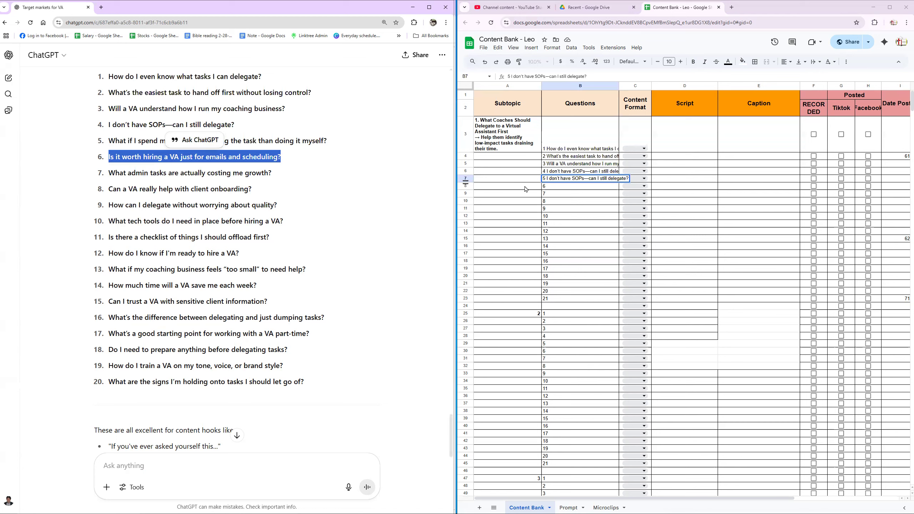
left_click(555, 186)
key("ctrl+v")
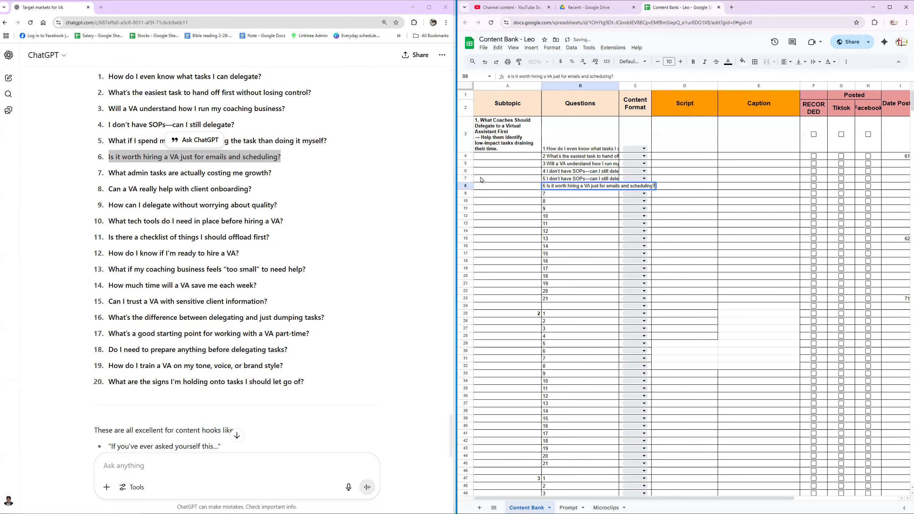
Step: Copy the remaining questions 7 to 20 from ChatGPT and paste them as separate cells down the Questions column from B9
left_click_drag(110, 172, 363, 379)
key("ctrl+c")
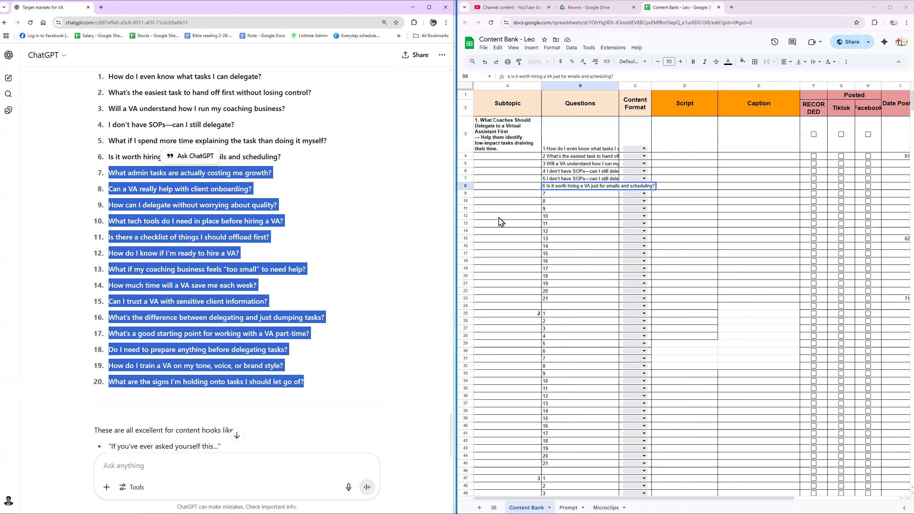
left_click(549, 193)
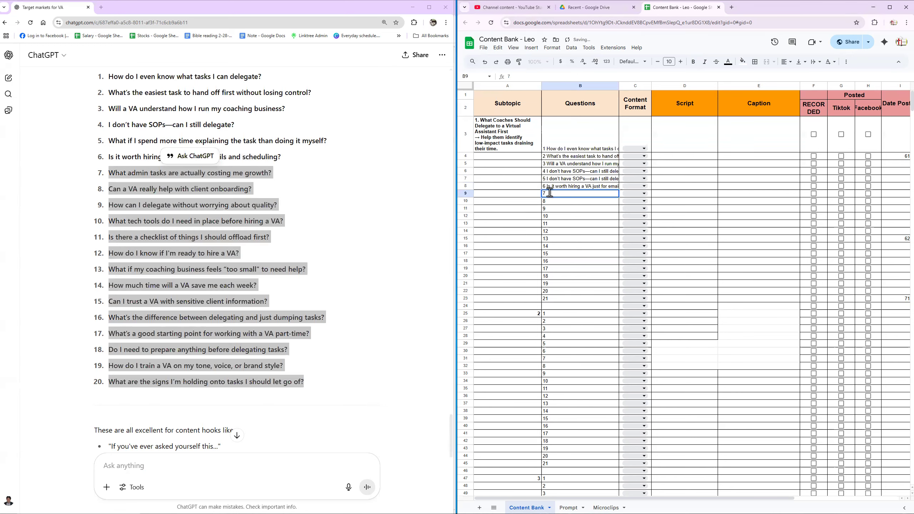
key("ctrl+v")
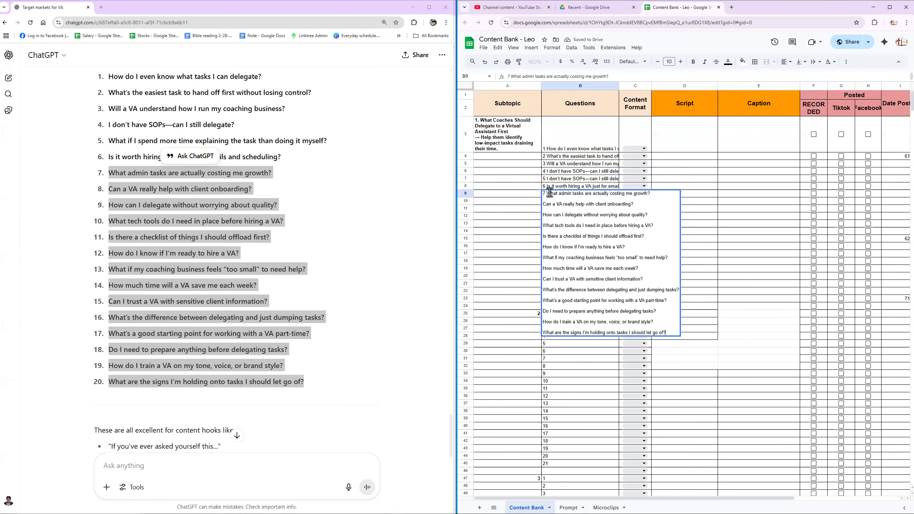
key("Escape")
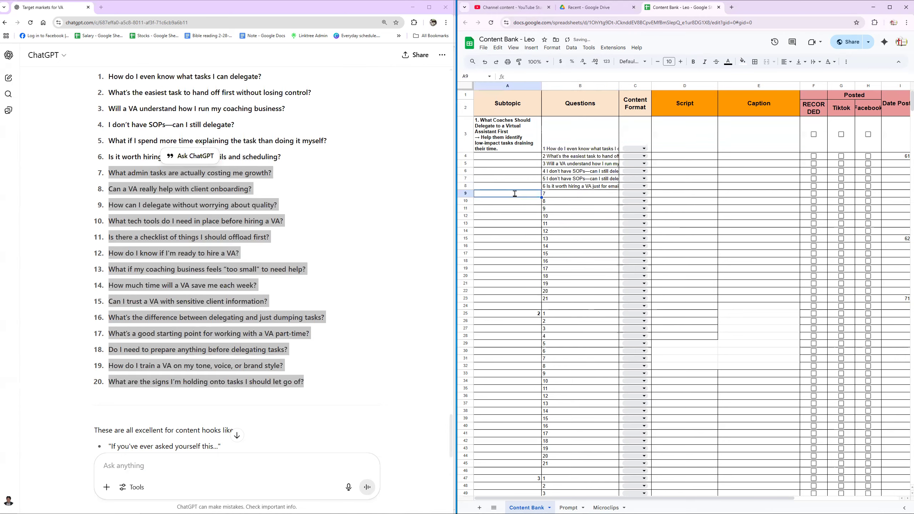
key("ctrl+v")
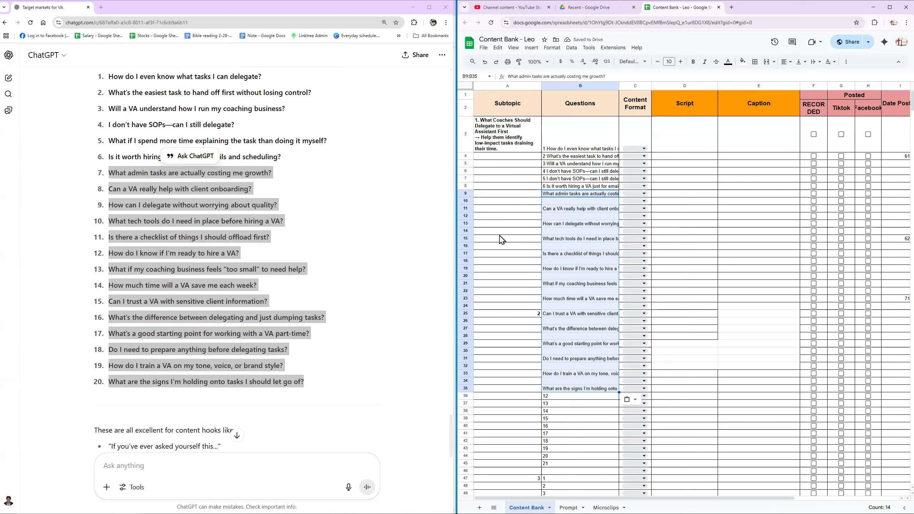
Step: Delete the blank row 10 below "What admin tasks are actually costing me growth?" and the blank row that follows the next question
left_click(500, 202)
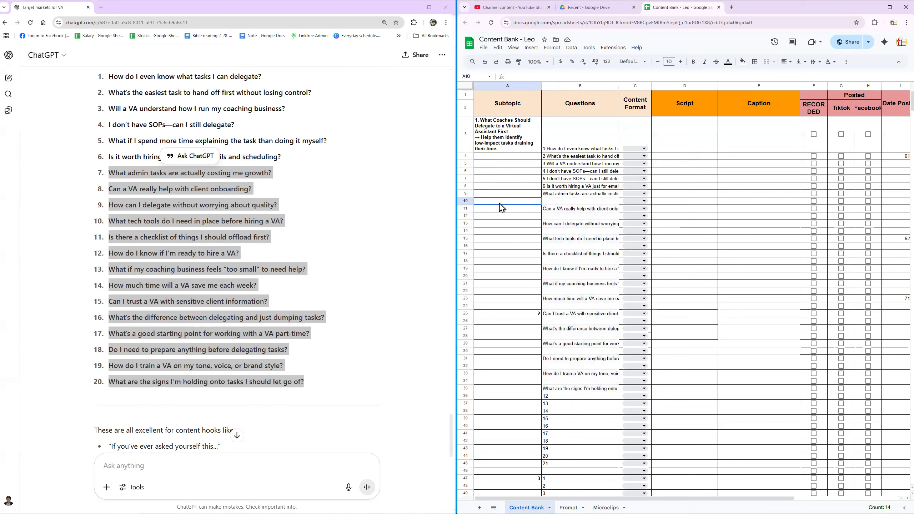
right_click(466, 201)
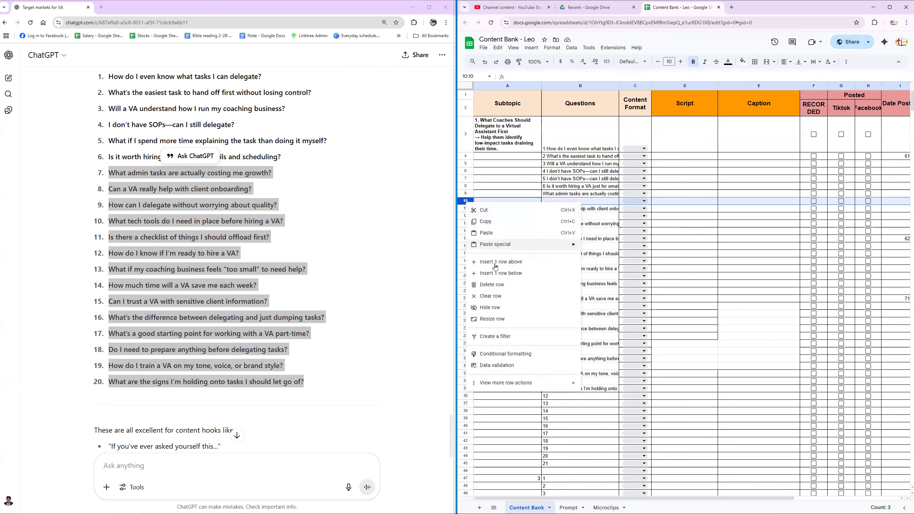
left_click(500, 287)
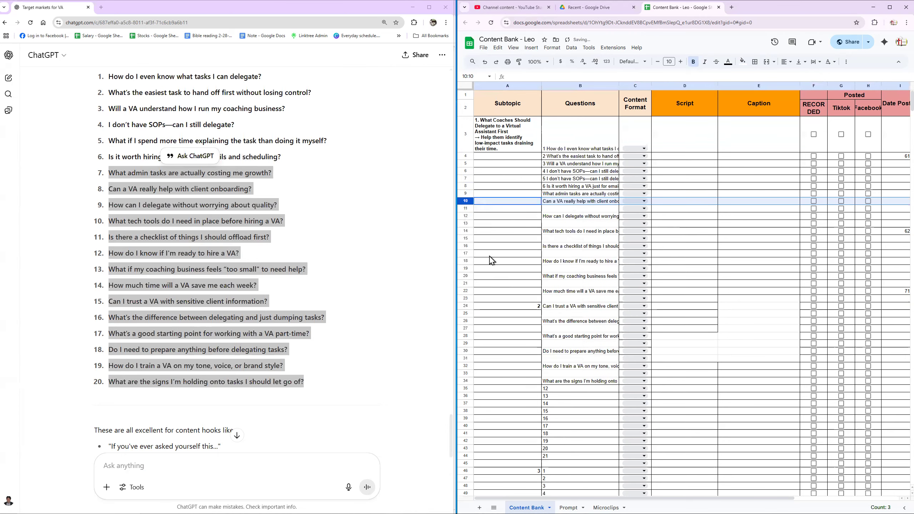
left_click(464, 210)
right_click(464, 210)
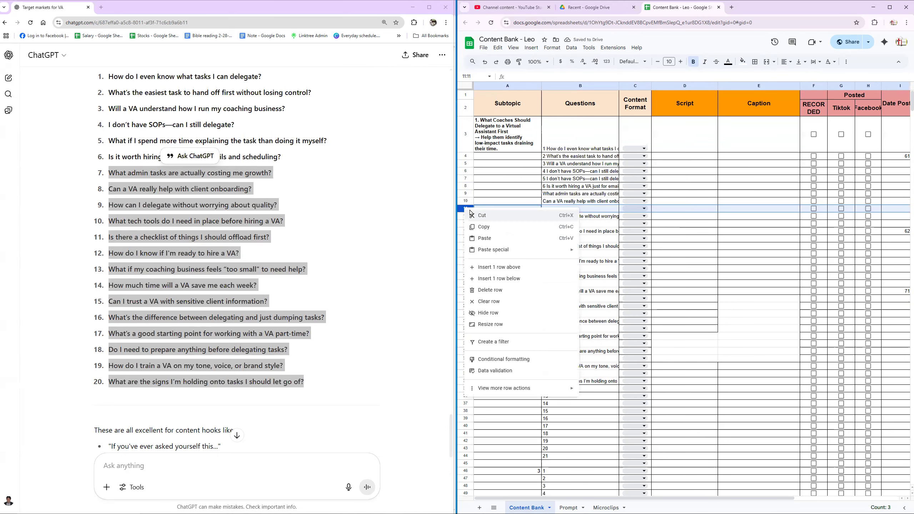
left_click(500, 290)
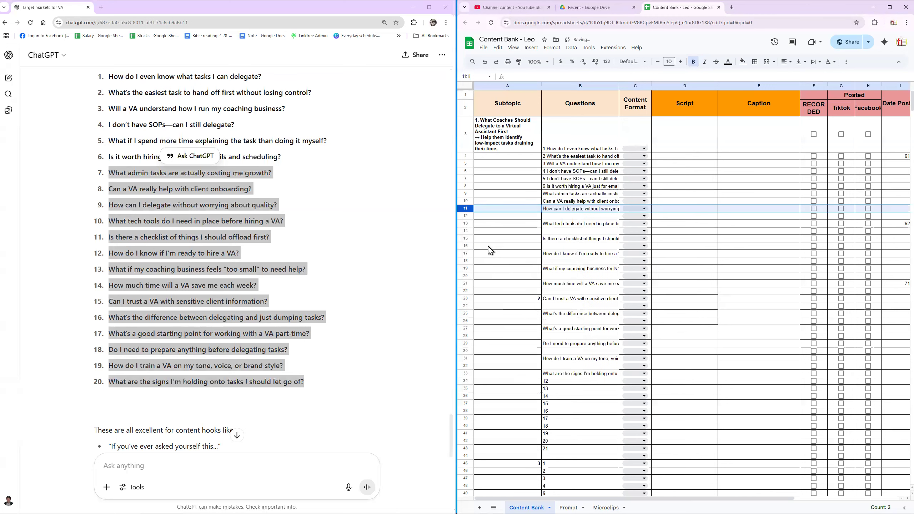
Step: Delete blank row 12 above "What tech tools do I need in place before hiring a VA?" and blank row 13 below it
left_click(466, 217)
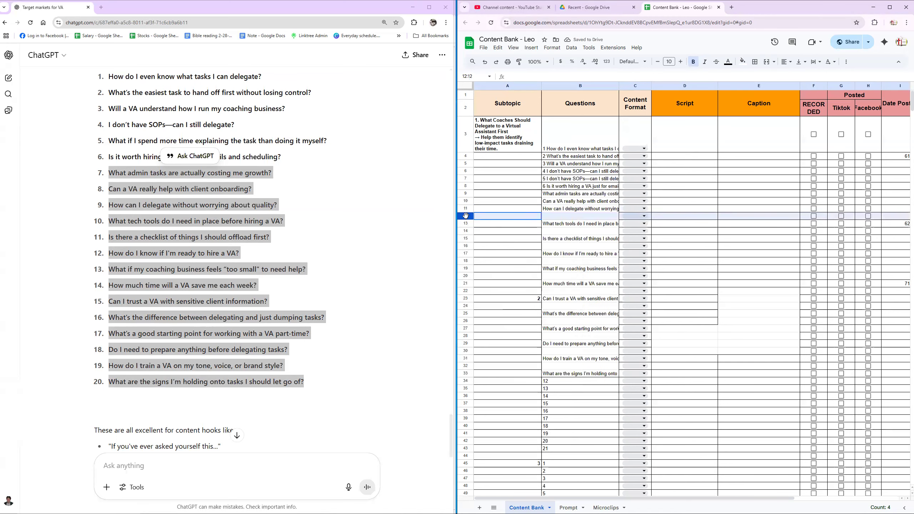
right_click(465, 217)
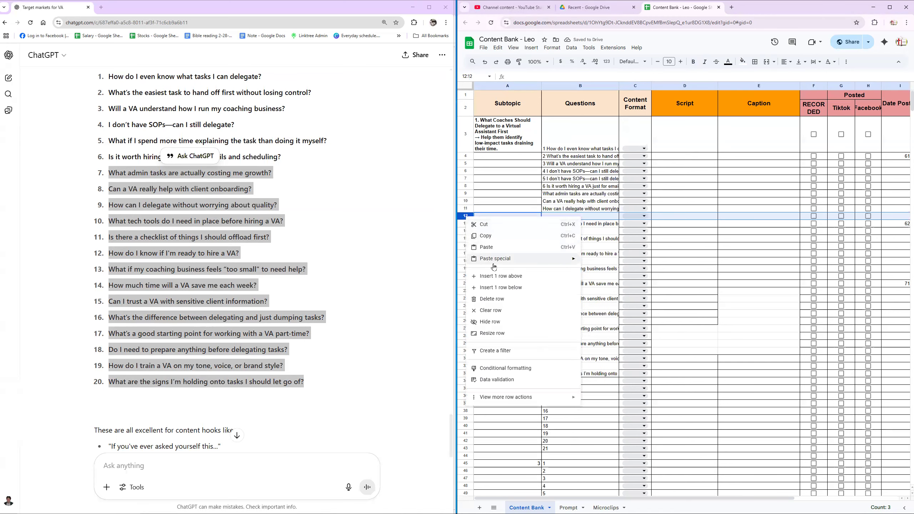
left_click(503, 299)
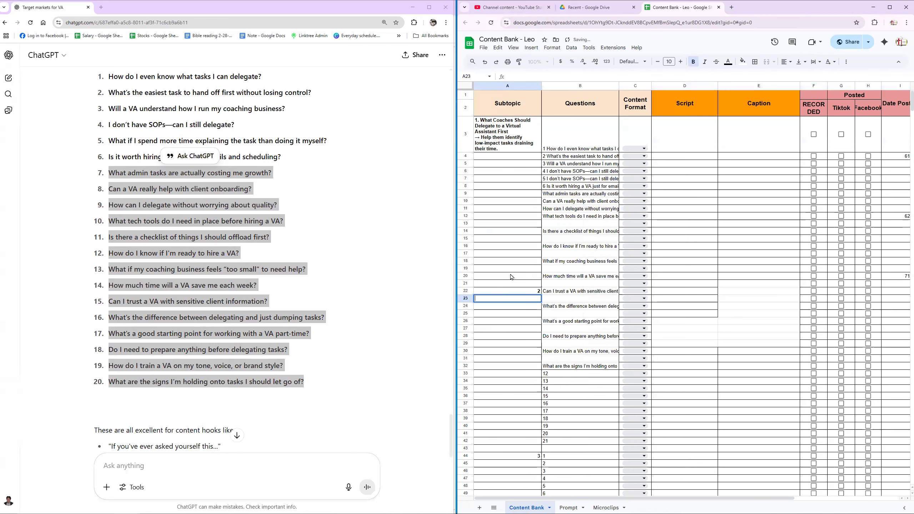
left_click(465, 216)
left_click(467, 224)
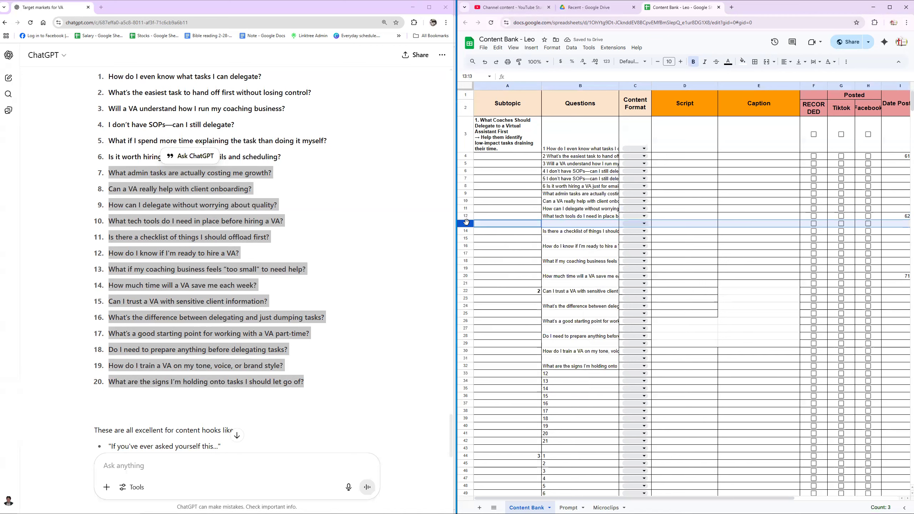
right_click(467, 224)
left_click(498, 306)
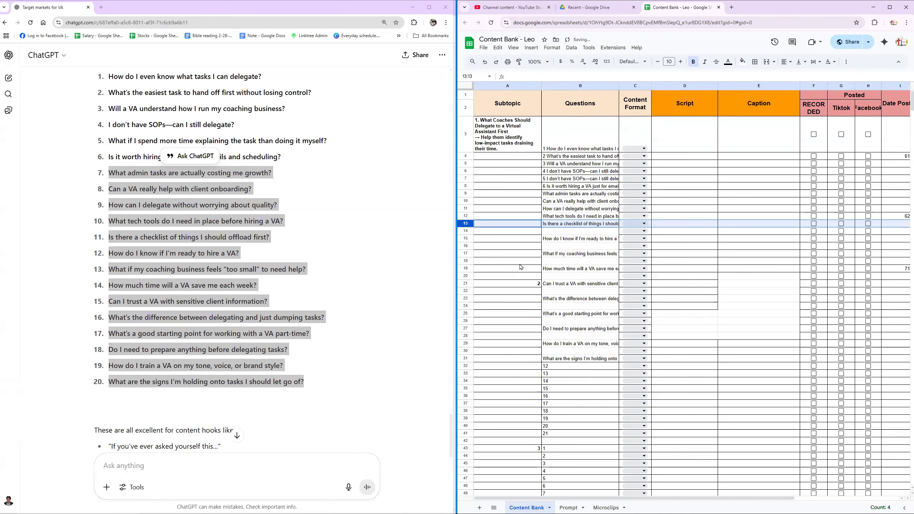
Step: Move the question "How do I know if I'm ready to hire a VA?" from B15 up to the empty cell B14
left_click(556, 240)
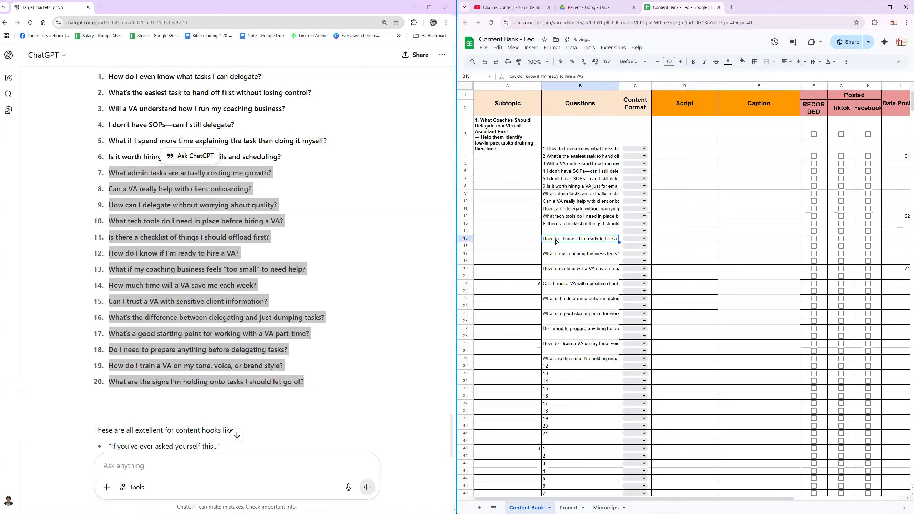
key("ctrl+c")
left_click(558, 233)
key("ctrl+v")
Step: Move the question "What if my coaching business feels 'too small' to need help?" from B17 to B15
double_click(560, 254)
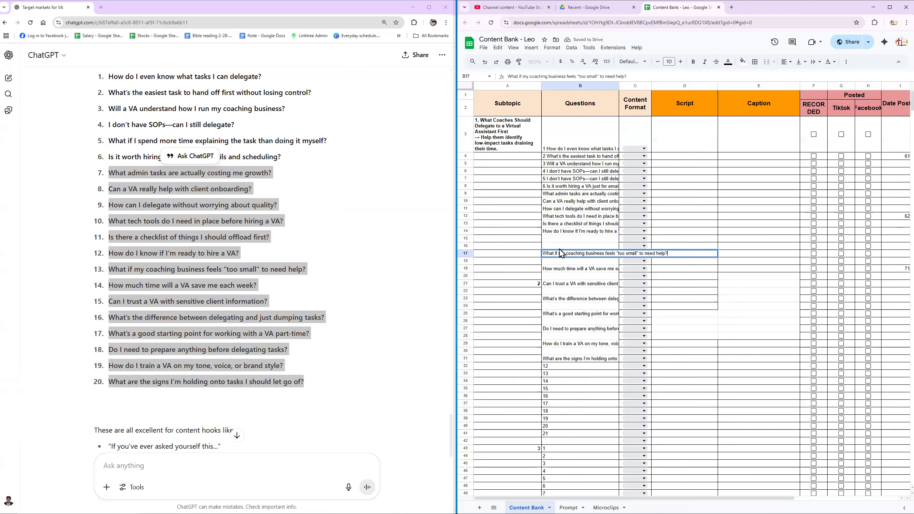
left_click(559, 239)
key("ctrl+v")
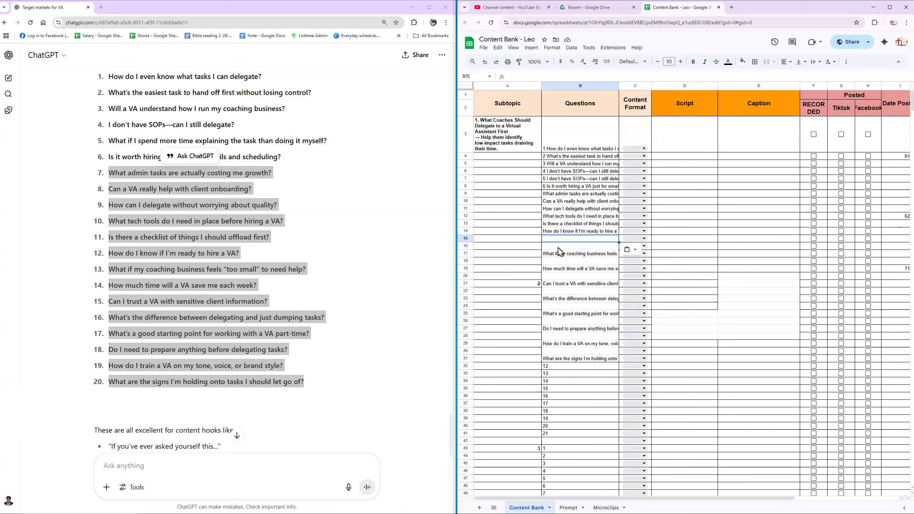
left_click(559, 253)
key("ctrl+x")
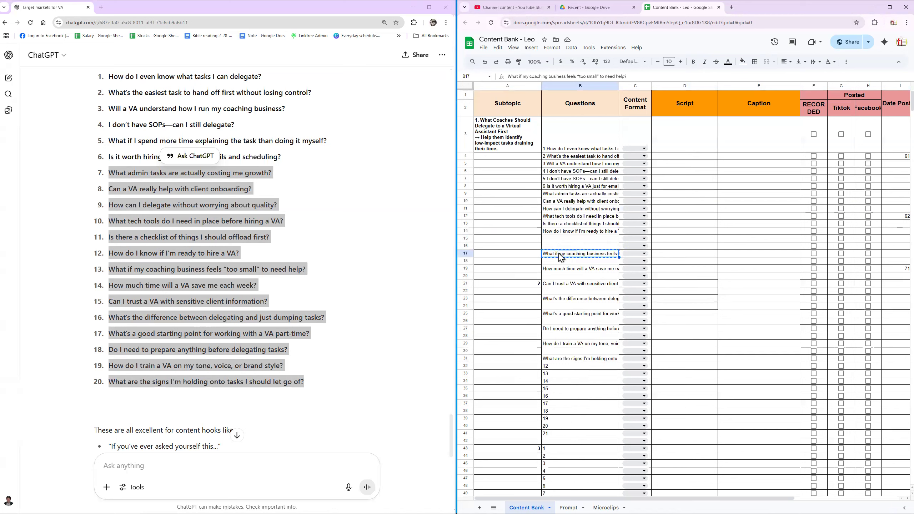
left_click(556, 240)
key("ctrl+v")
Step: Move the question "How much time will a VA save me each week?" from B19 to B16
left_click(560, 269)
key("ctrl+x")
left_click(554, 248)
key("ctrl+v")
Step: Place the question "Can I trust a VA with sensitive client information?" in B17 and clear its original in B21
left_click(563, 285)
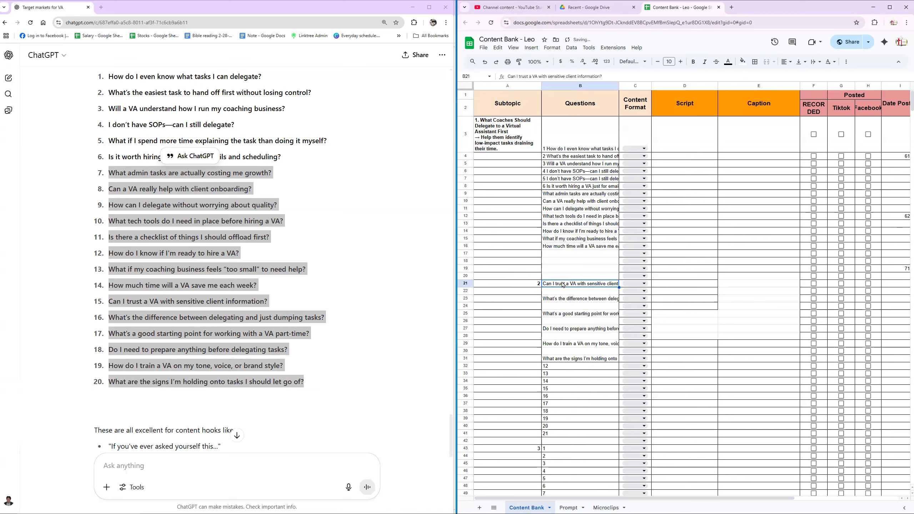
key("ctrl+x")
left_click(555, 254)
key("ctrl+v")
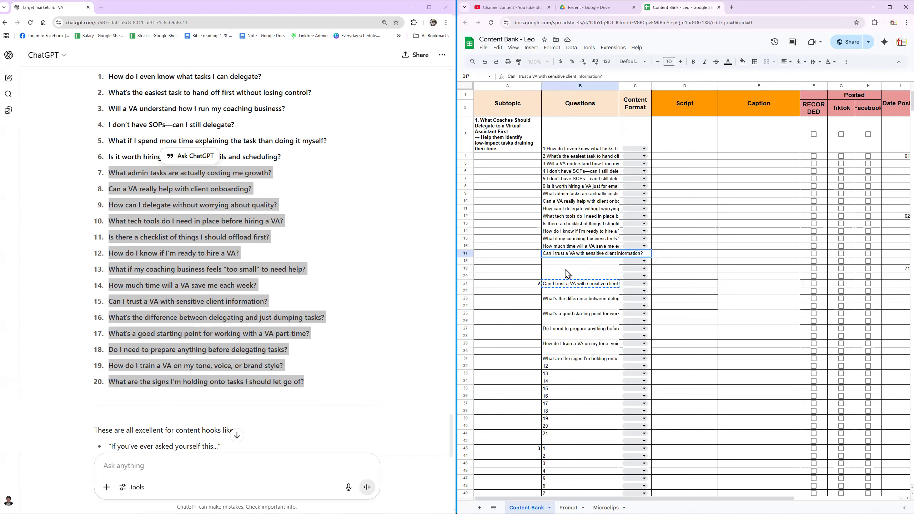
left_click(566, 268)
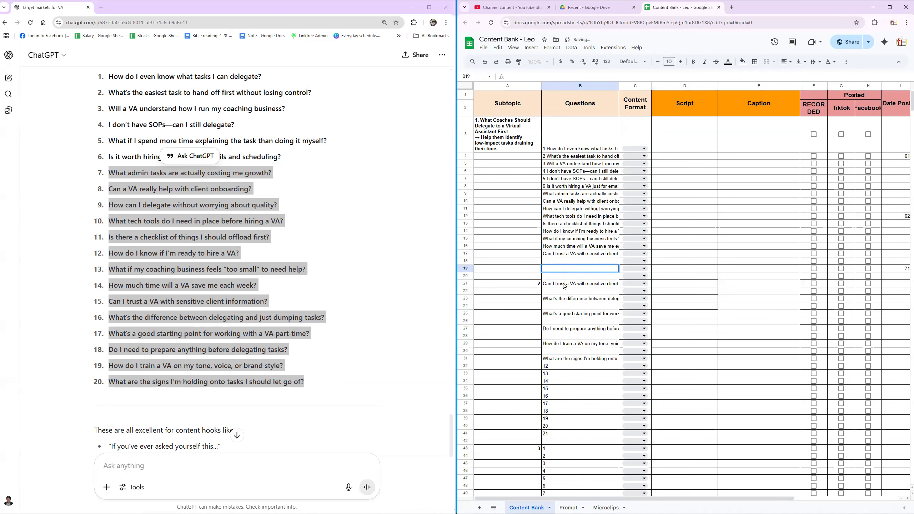
left_click(562, 284)
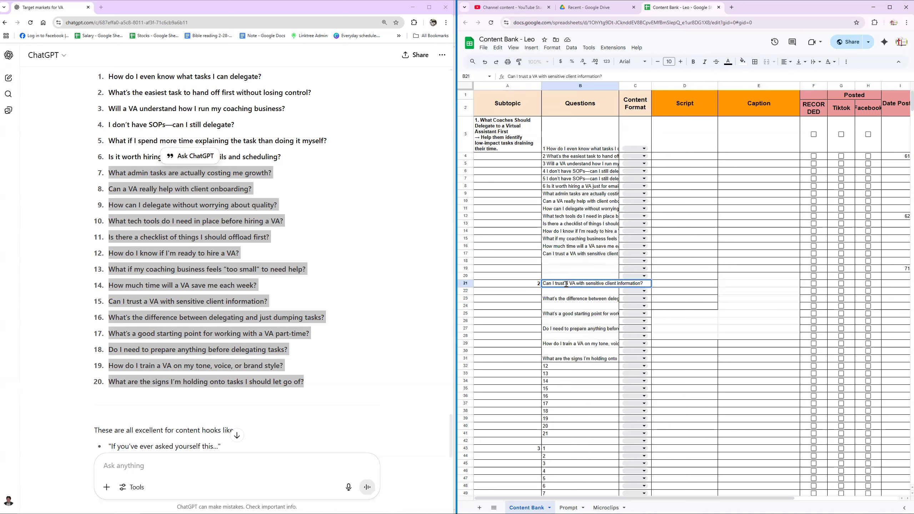
double_click(566, 285)
key("ctrl+a")
key("BackSpace")
Step: Move the question "What's the difference between delegating and just dumping tasks?" from B23 to B18
left_click(569, 299)
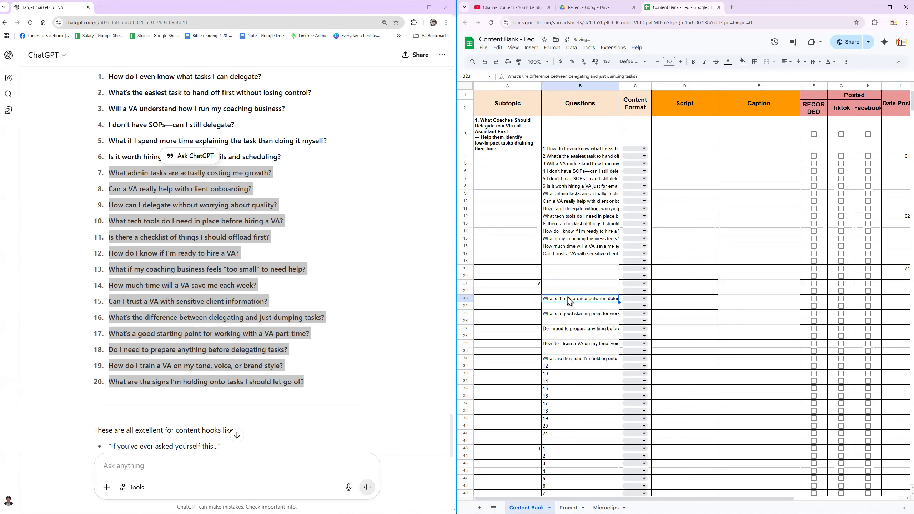
key("ctrl+x")
left_click(562, 261)
key("ctrl+v")
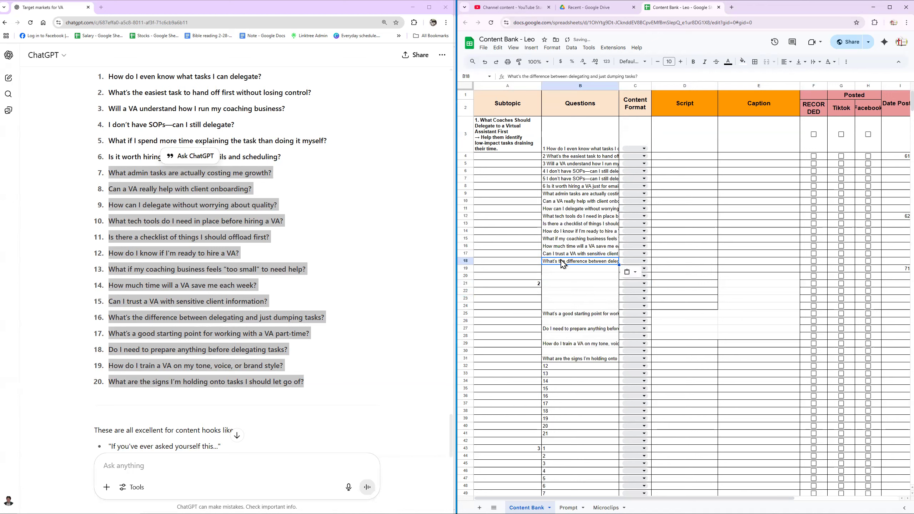
Step: Move the question "What's a good starting point for working with a VA part-time?" from B25 to B19
left_click(567, 313)
key("ctrl+x")
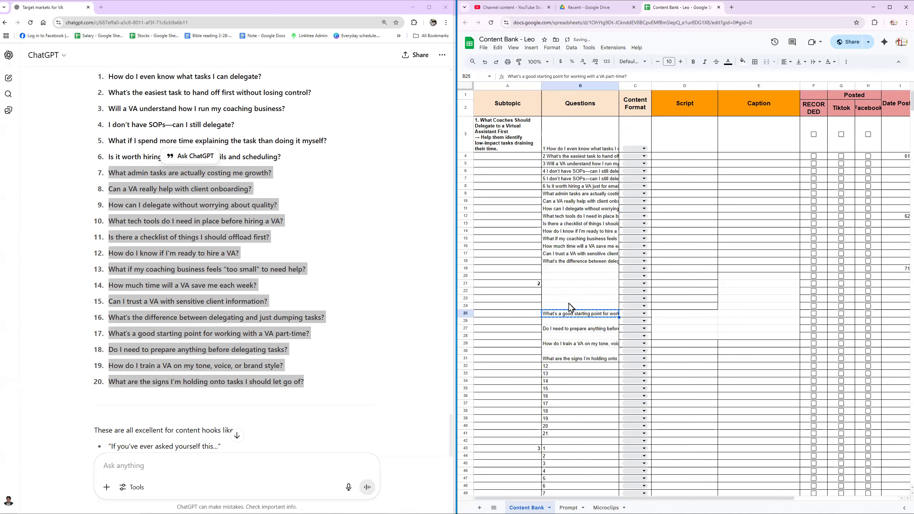
left_click(564, 269)
key("ctrl+v")
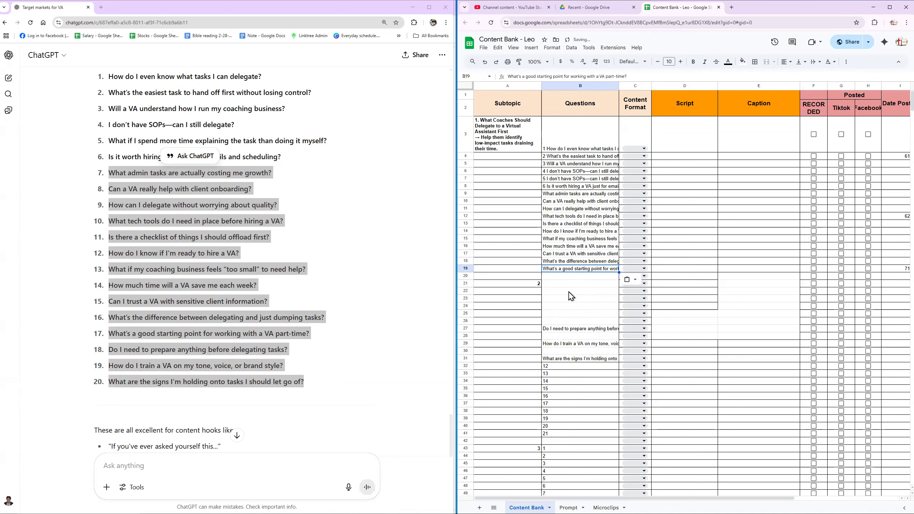
Step: Place the question "Do I need to prepare anything before delegating tasks?" in B20 and clear its original in B27
left_click(563, 327)
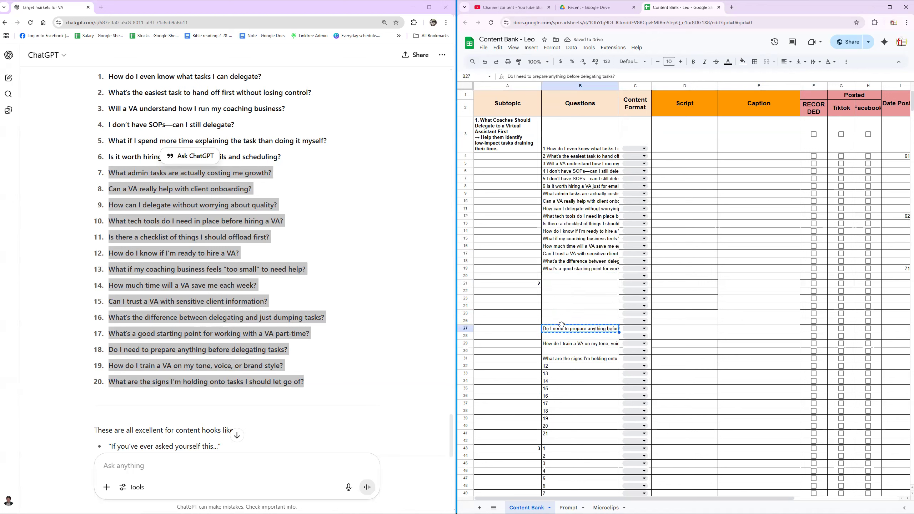
key("ctrl+x")
left_click(549, 275)
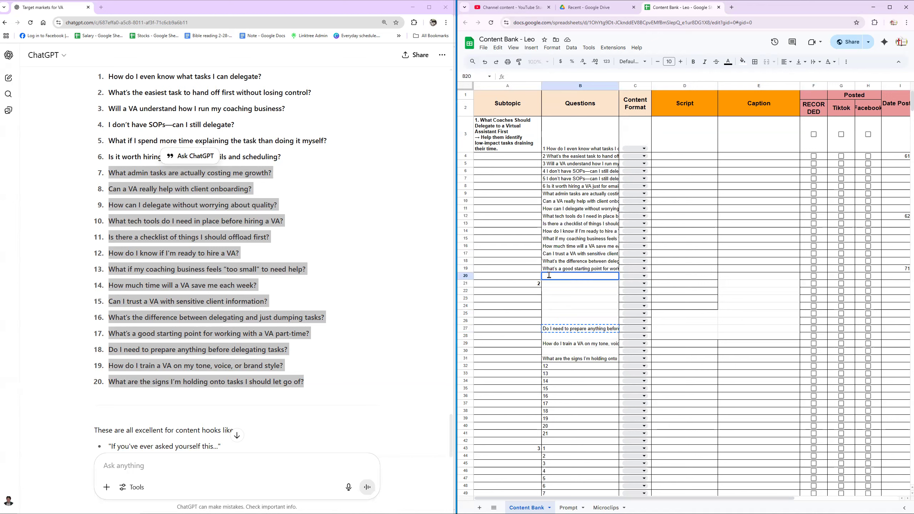
key("ctrl+v")
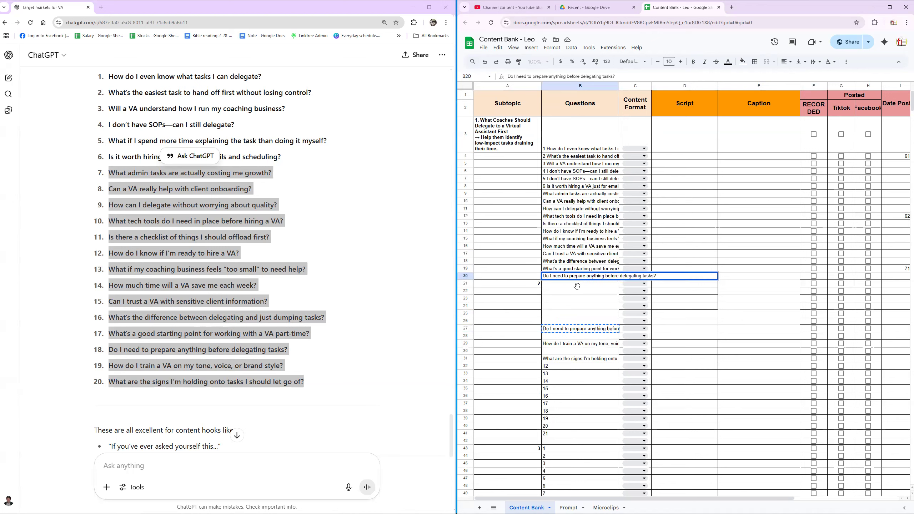
key("Return")
left_click(568, 329)
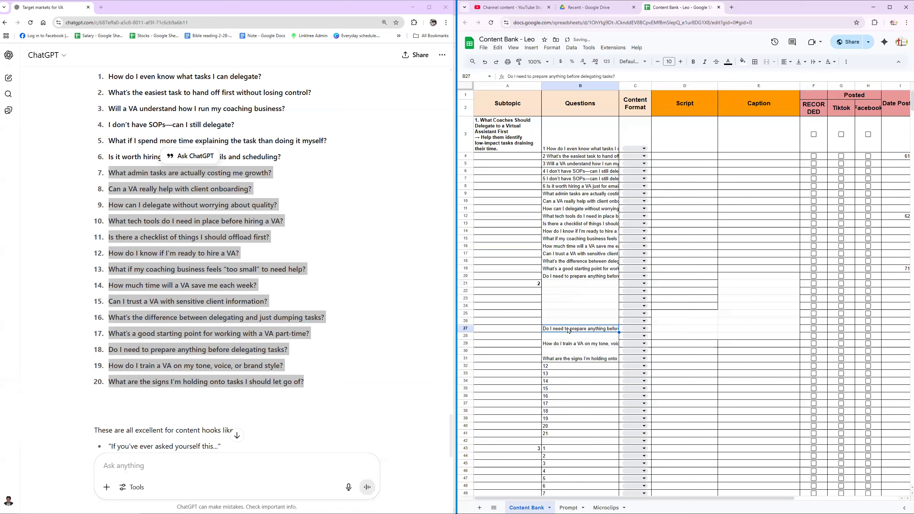
key("Delete")
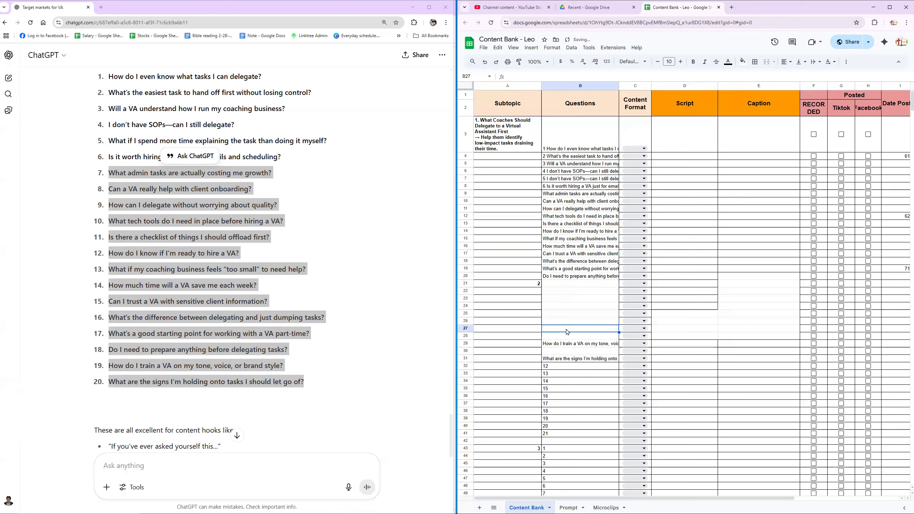
Step: Move the question "How do I train a VA on my tone, voice, or brand style?" from B29 to B21
left_click(562, 343)
key("ctrl+c")
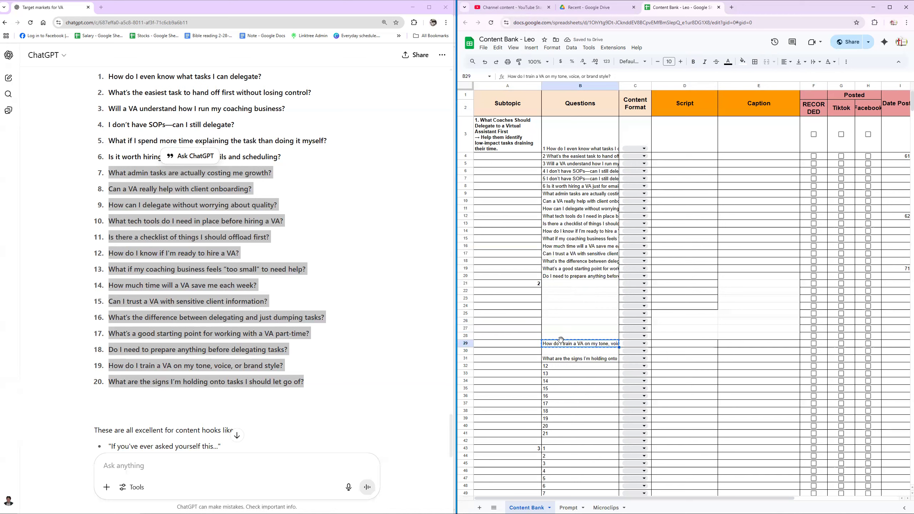
left_click(553, 286)
key("ctrl+v")
Step: Move the question "What are the signs I'm holding onto tasks I should let go of?" from B31 to B22
double_click(564, 359)
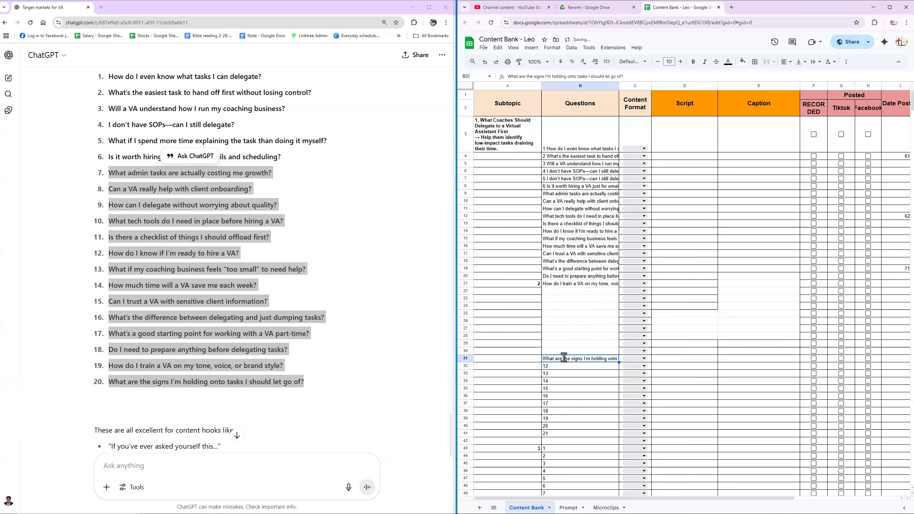
left_click(555, 292)
key("ctrl+v")
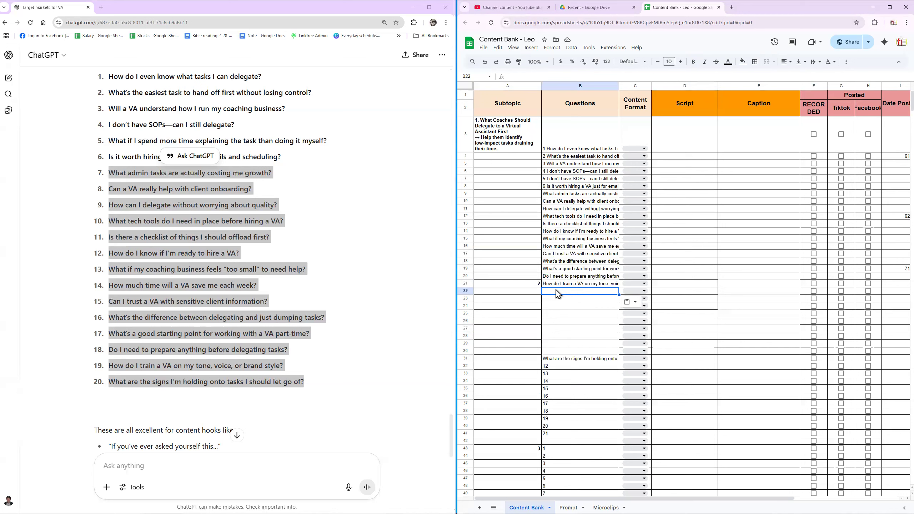
left_click(550, 358)
key("ctrl+c")
left_click(548, 291)
key("ctrl+v")
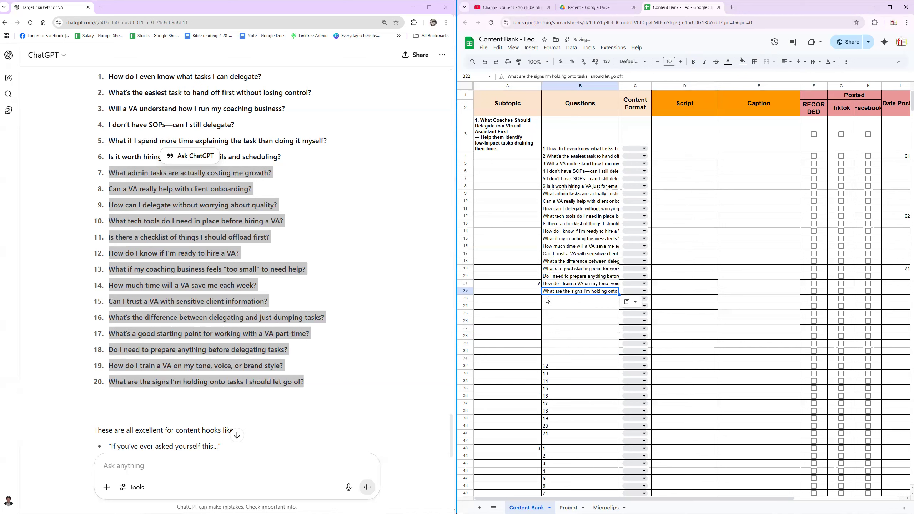
Step: Clear the subtopic number in A21 and all contents of rows 23 to 41, including the leftover question numbers 12 to 21
left_click(525, 284)
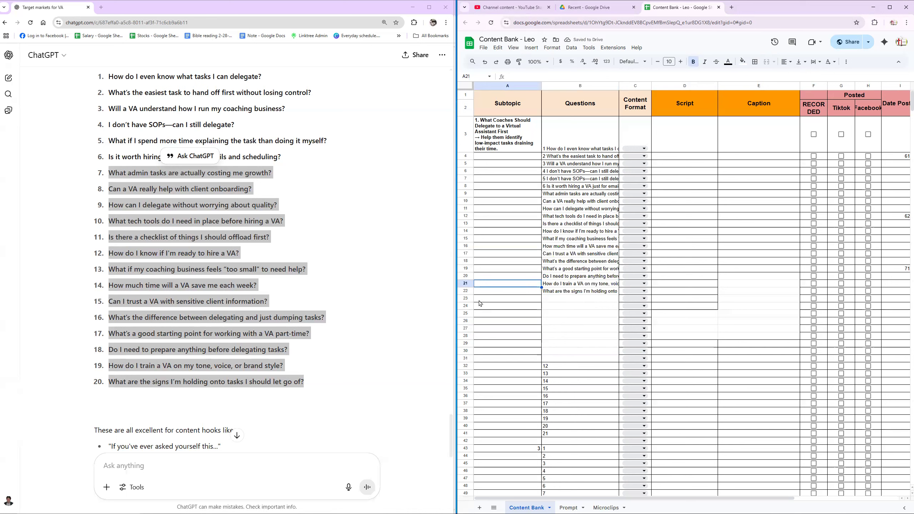
left_click(465, 298)
key("shift+Down")
key("shift+Down")
key("shift+Down")
key("shift+Down")
key("shift+Down")
key("shift+Down")
key("shift+Down")
key("shift+Down")
key("shift+Down")
key("shift+Down")
key("shift+Down")
key("shift+Down")
key("shift+Down")
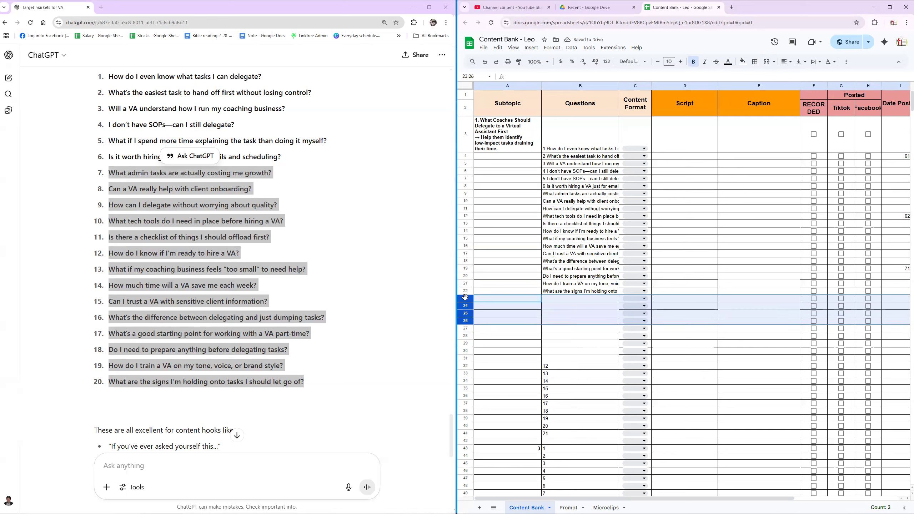
key("shift+Down")
key("shift+Down")
key("shift+Down")
key("shift+Down")
key("shift+Down")
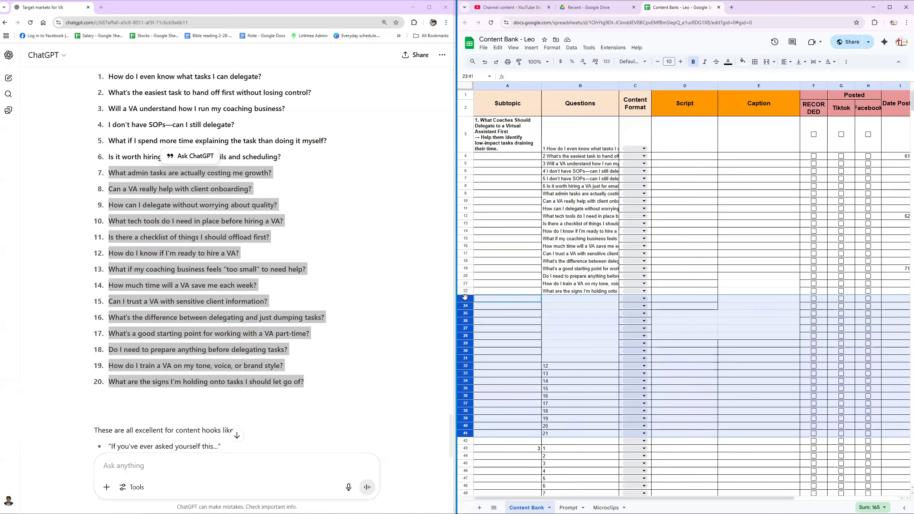
key("Delete")
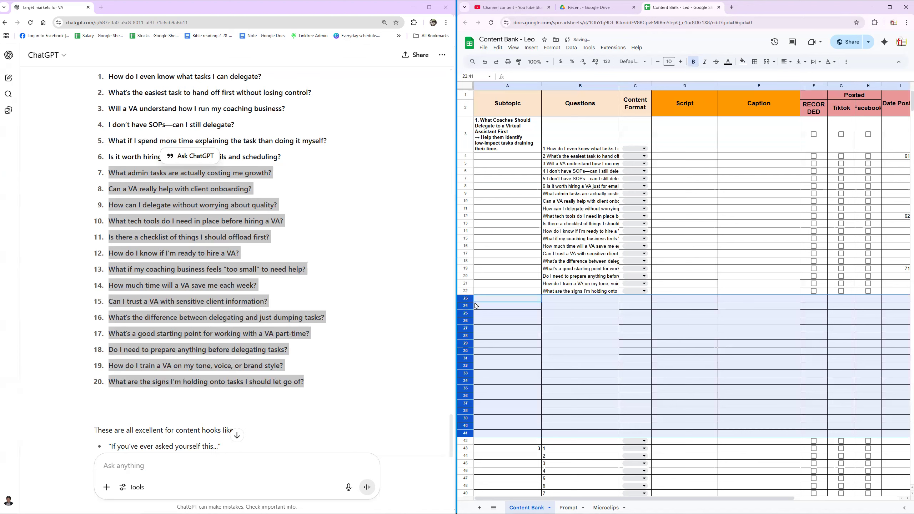
Step: Delete the emptied rows 23 to 41 and change the next subtopic's number in A24 to 2
right_click(473, 303)
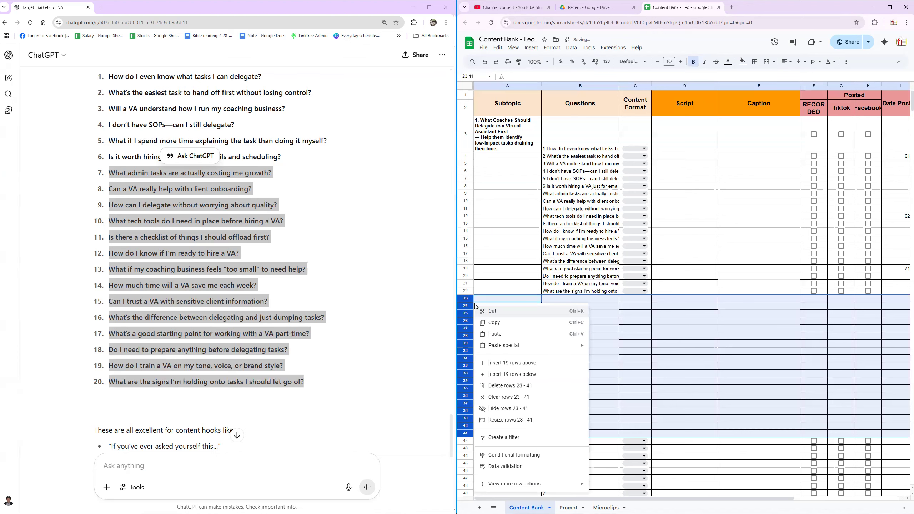
left_click(506, 385)
left_click(520, 309)
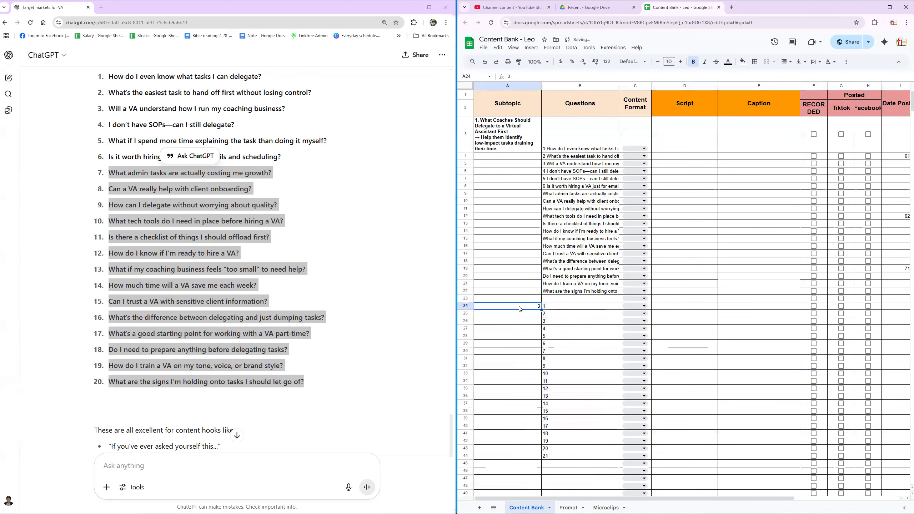
type("2.")
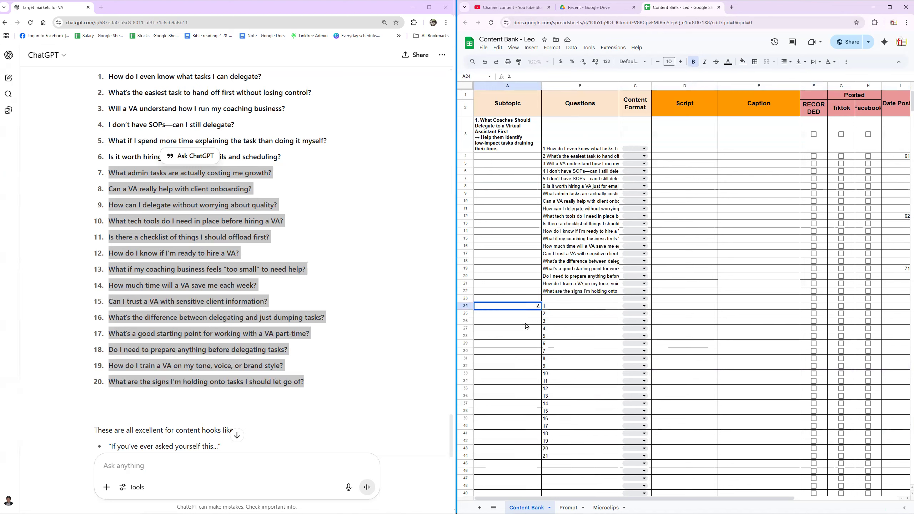
Step: Left-align the subtopic number in A24
left_click(785, 61)
left_click(786, 76)
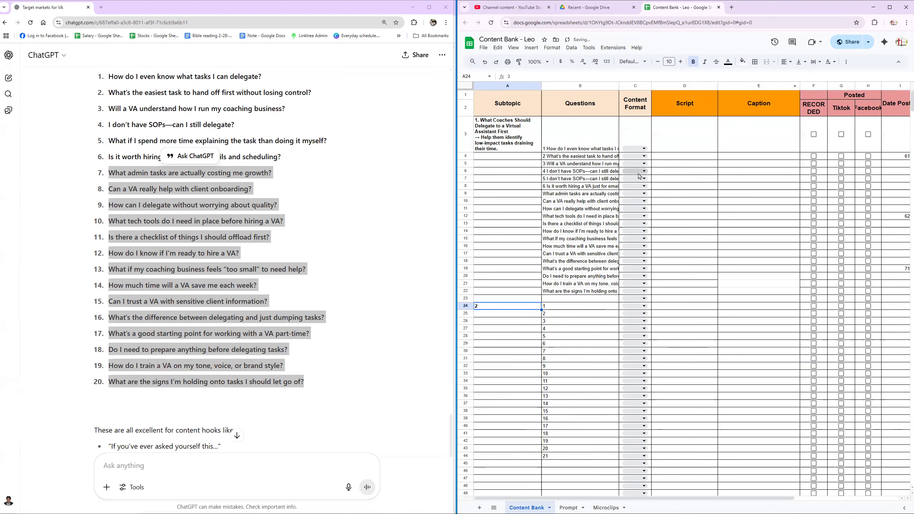
left_click(598, 314)
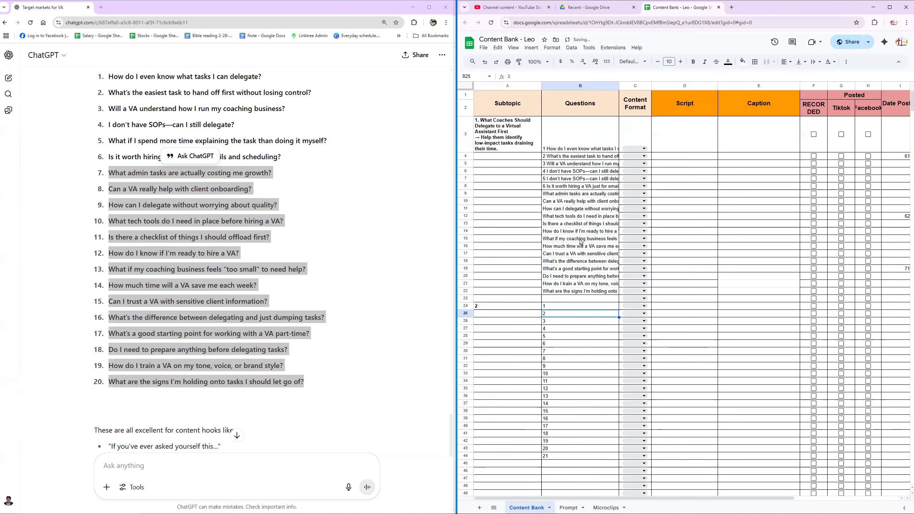
Step: Add the number "7." before the question "What admin tasks are actually costing me growth?" in B9
double_click(554, 195)
double_click(544, 193)
key("Left")
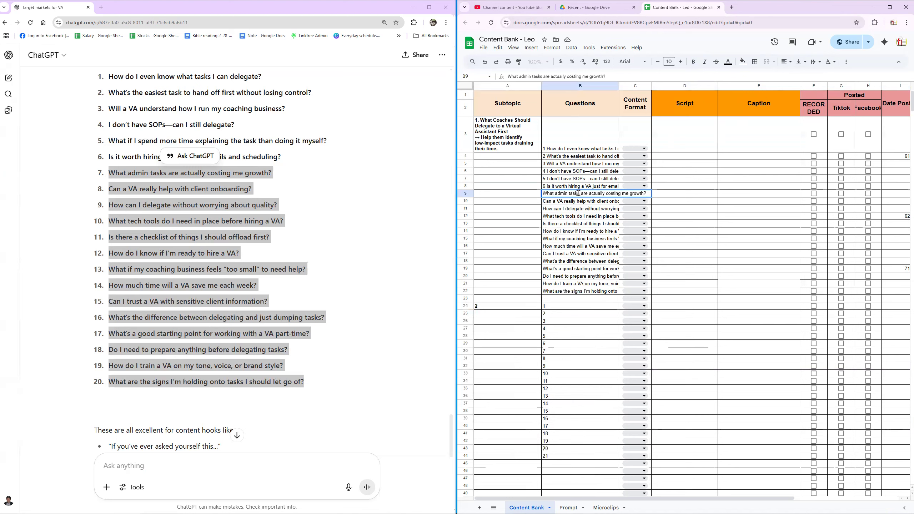
type("7.")
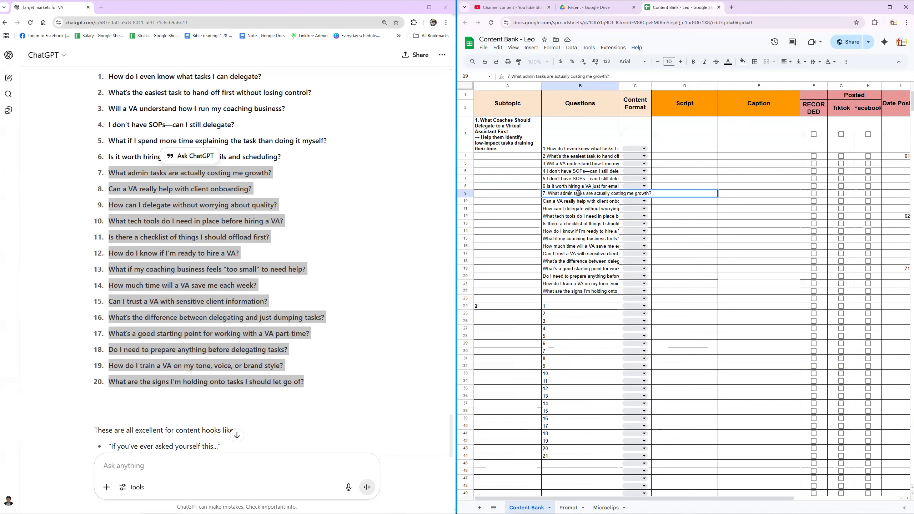
key("Return")
Step: Add the number "7." before the question "Can a VA really help with client onboarding?" in B10
triple_click(543, 199)
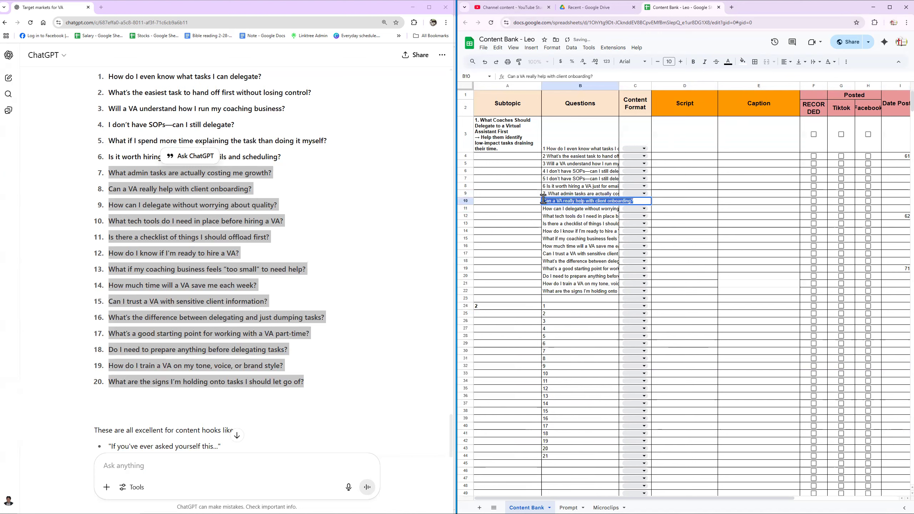
key("Left")
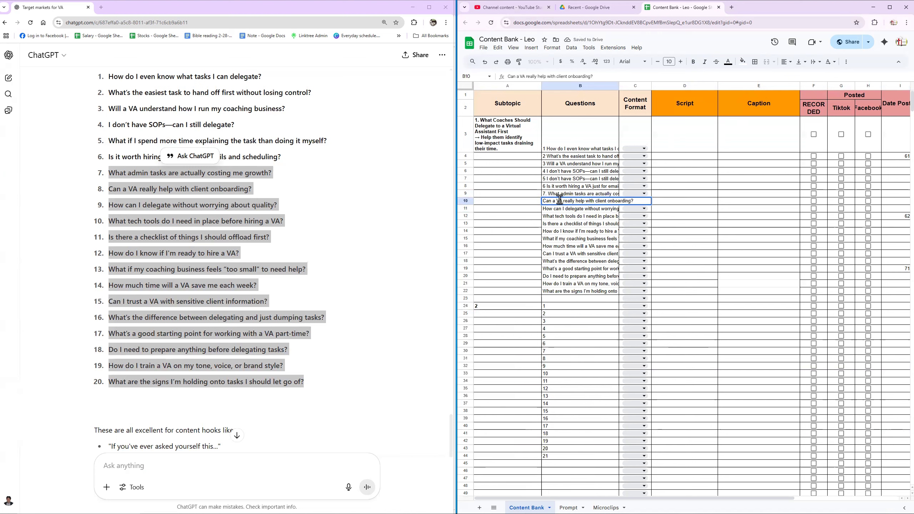
type("7.")
left_click(560, 233)
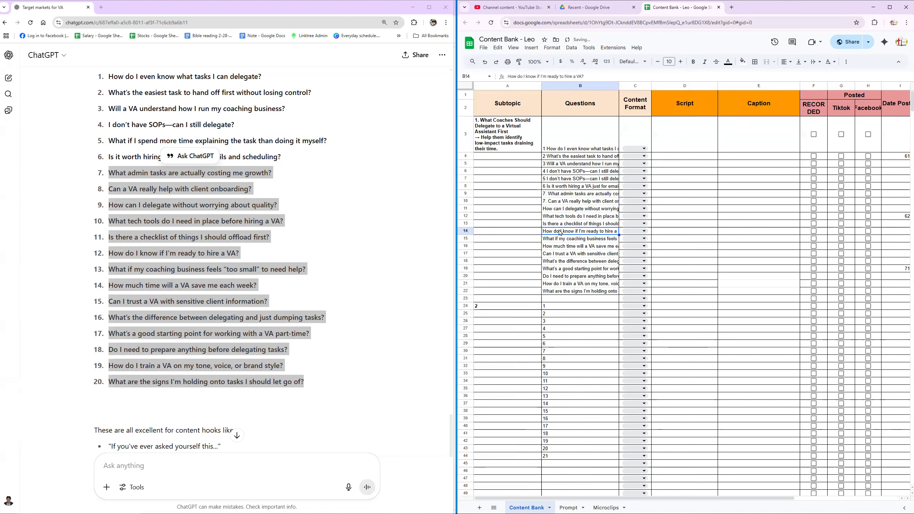
Step: Correct the number of the client onboarding question in B10 to 8
double_click(546, 201)
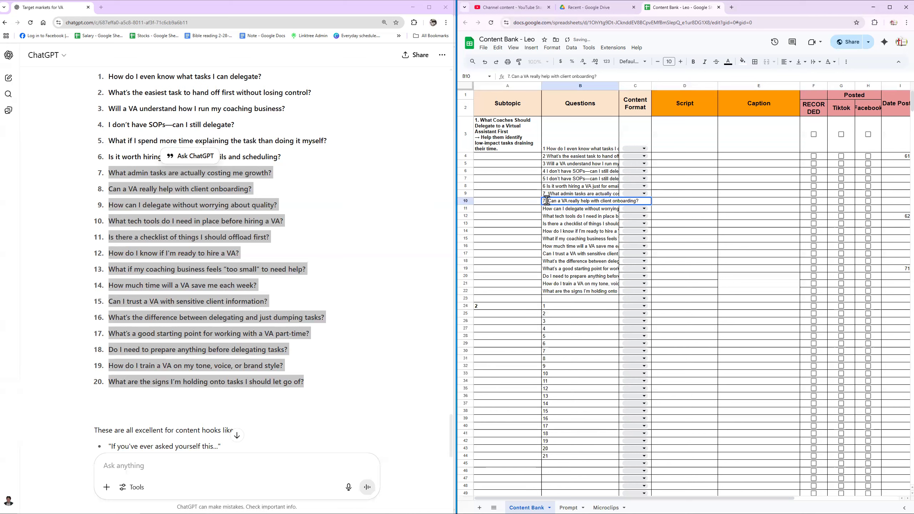
key("BackSpace")
type("8")
left_click(569, 317)
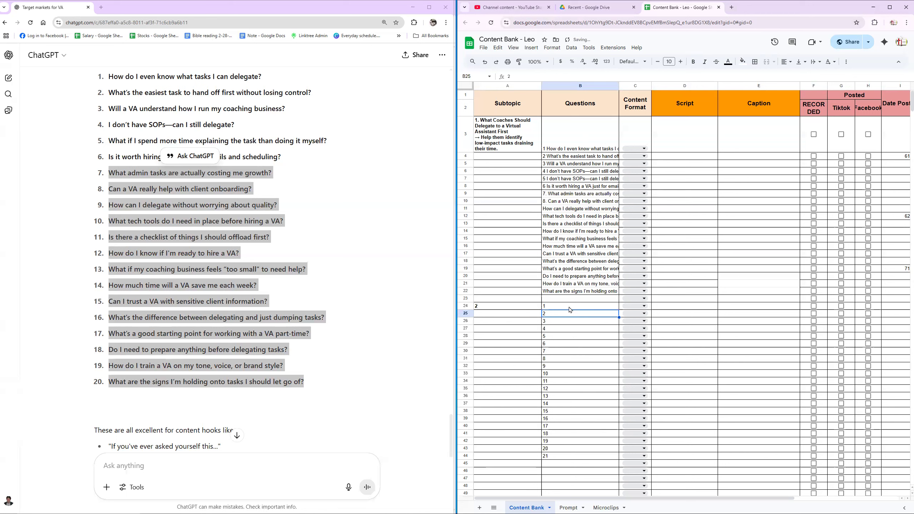